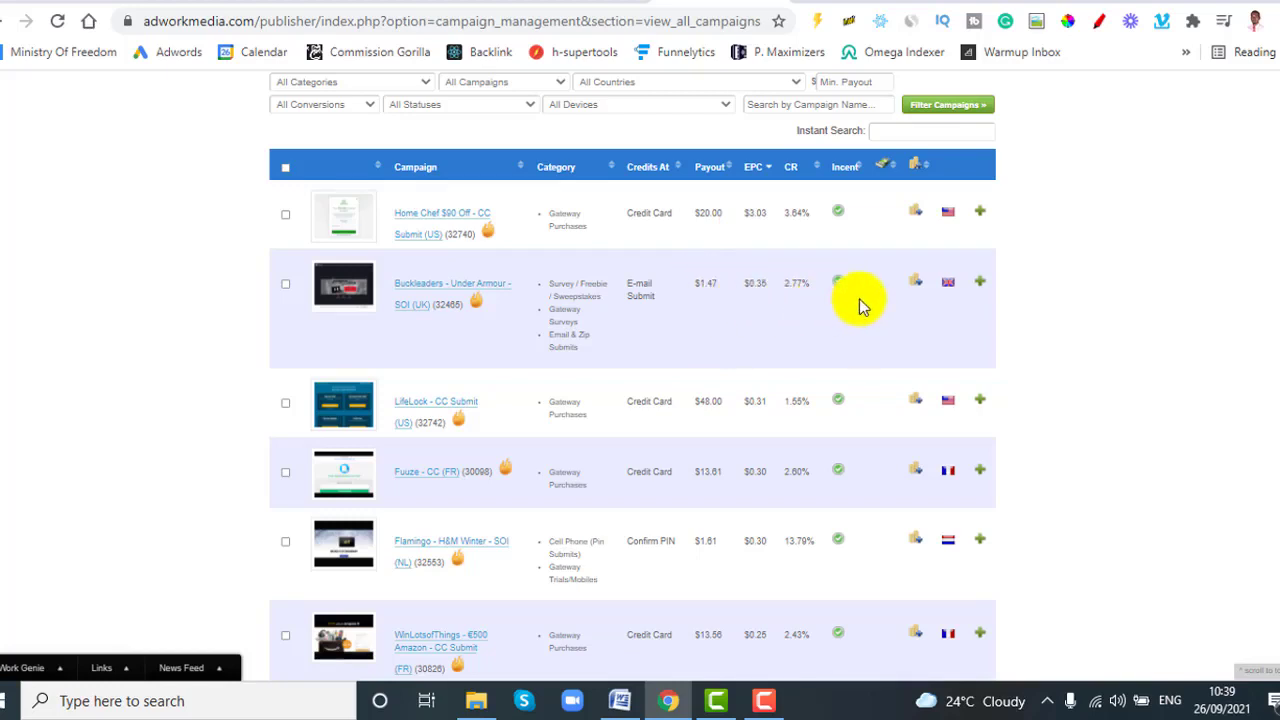
Open the Buckleaders - Under Armour - SOI (UK) campaign details from AdWorkMedia's EPC-sorted list.
{"action": "left_click", "coordinate": [257, 21]}
{"action": "left_click", "coordinate": [140, 180]}
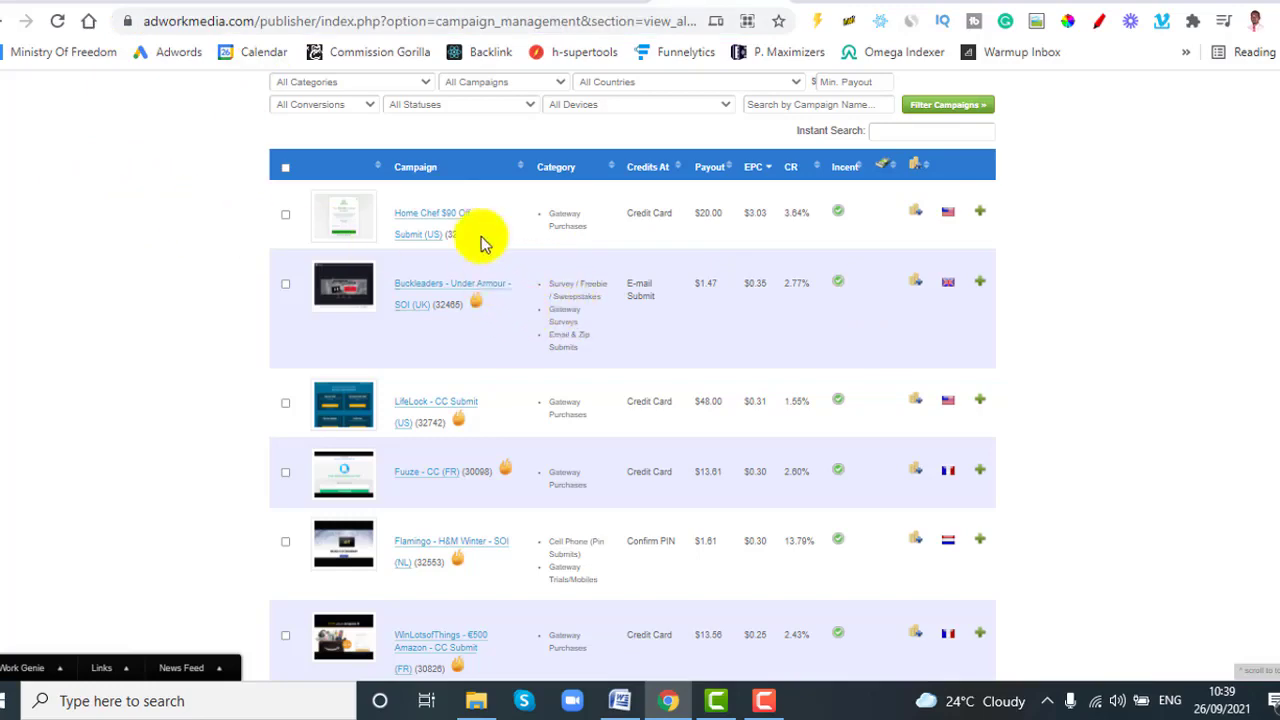
{"action": "left_click", "coordinate": [435, 293]}
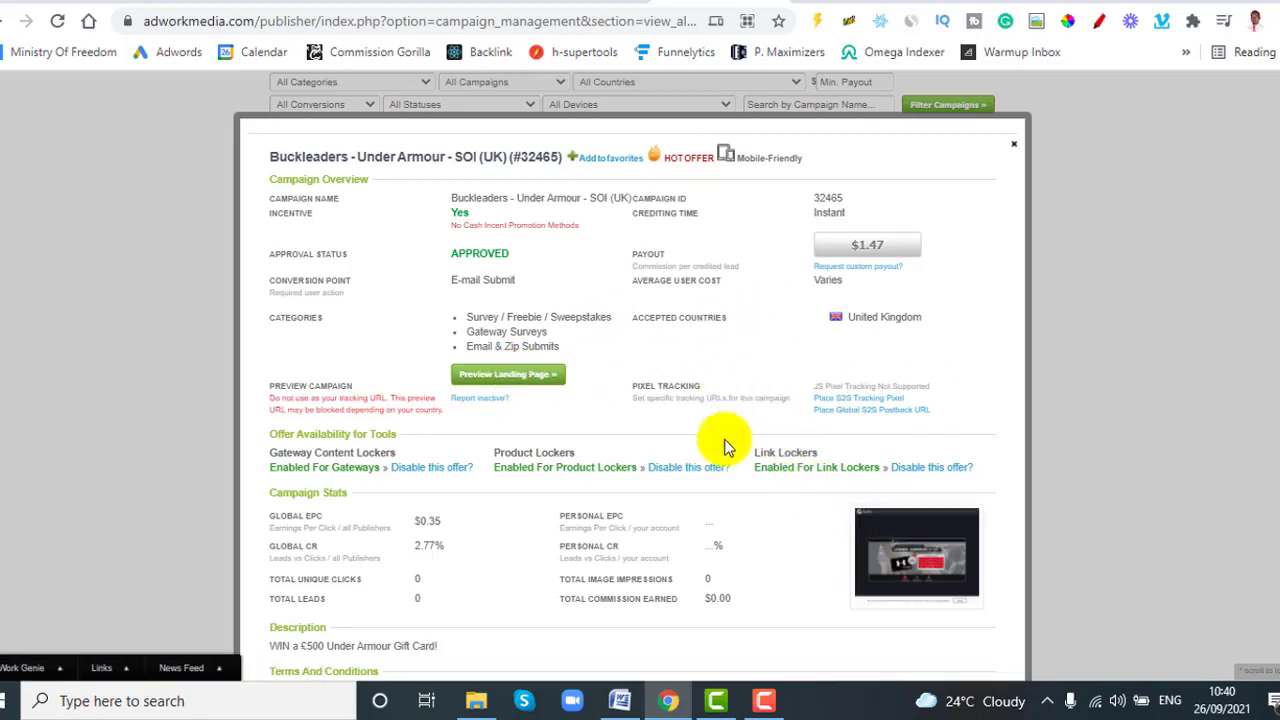
Preview the Under Armour offer's landing page, then go to Google Sites' new-site page.
{"action": "scroll", "coordinate": [765, 490], "scroll_direction": "down", "scroll_amount": 2}
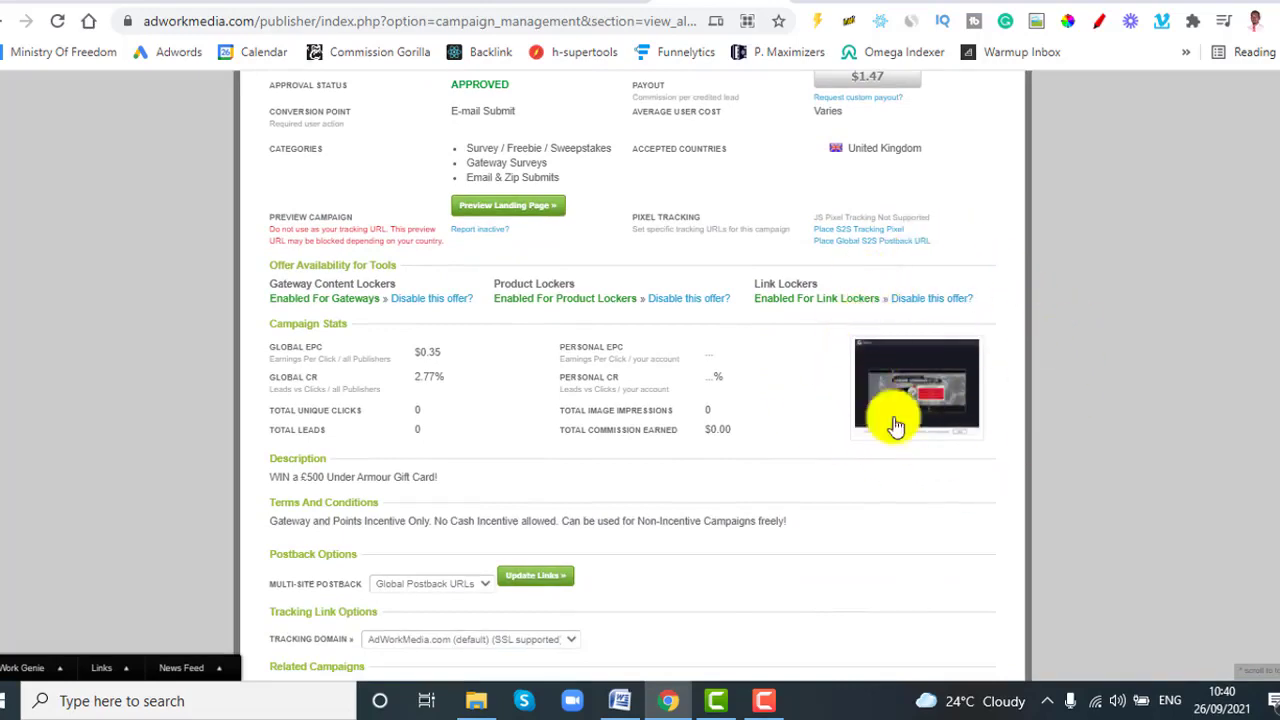
{"action": "scroll", "coordinate": [793, 400], "scroll_direction": "up", "scroll_amount": 2}
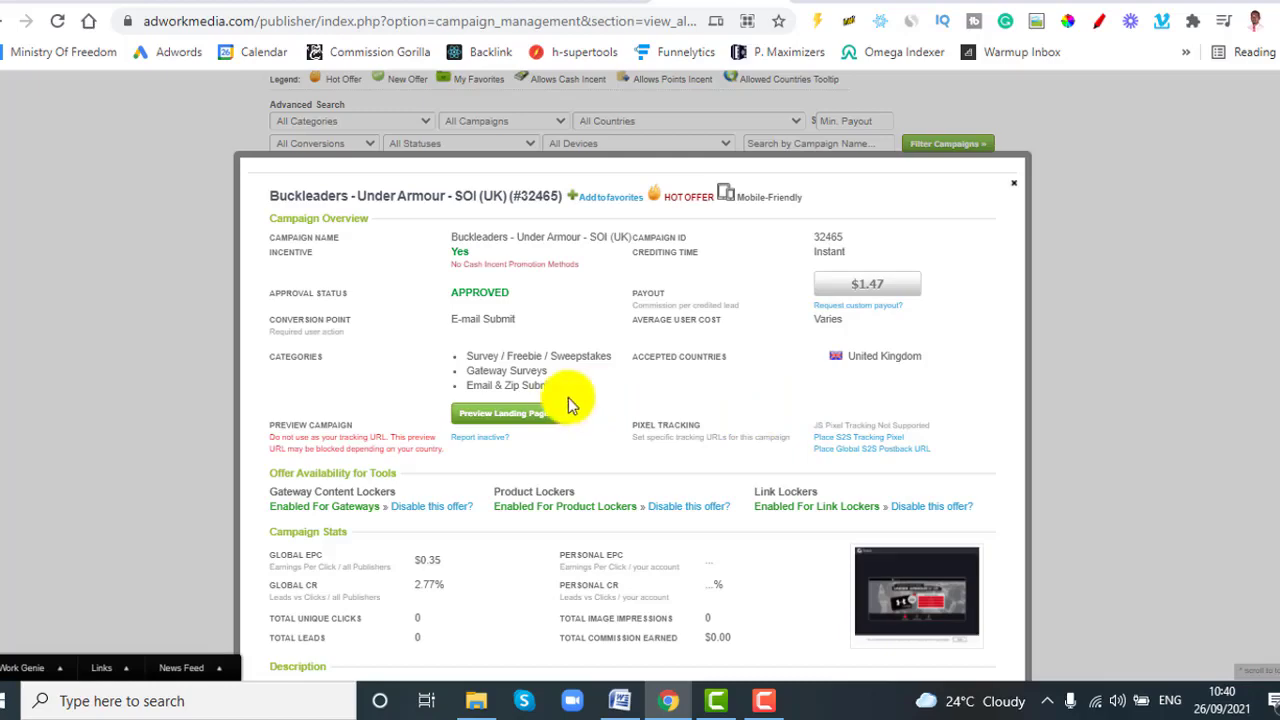
{"action": "left_click", "coordinate": [533, 420]}
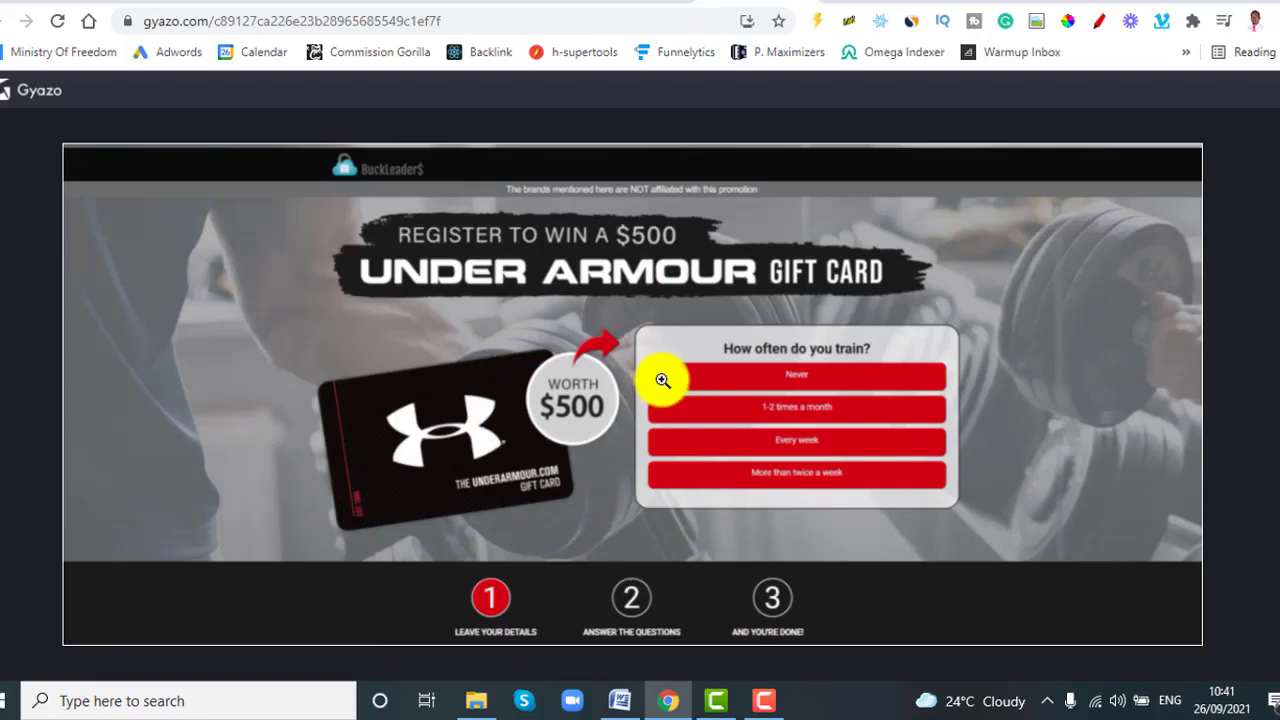
{"action": "left_click", "coordinate": [848, 20]}
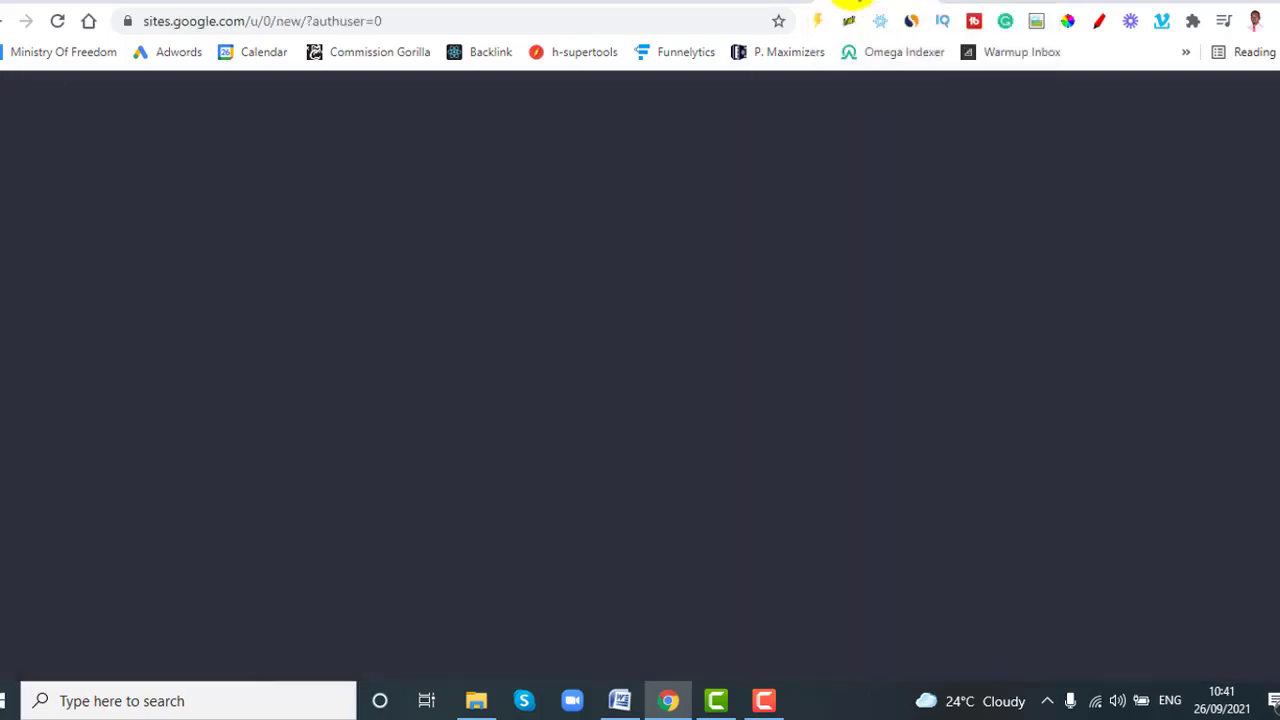
Create an untitled site from the Blank template in Google Sites.
{"action": "left_click_drag", "start_coordinate": [245, 21], "coordinate": [123, 106]}
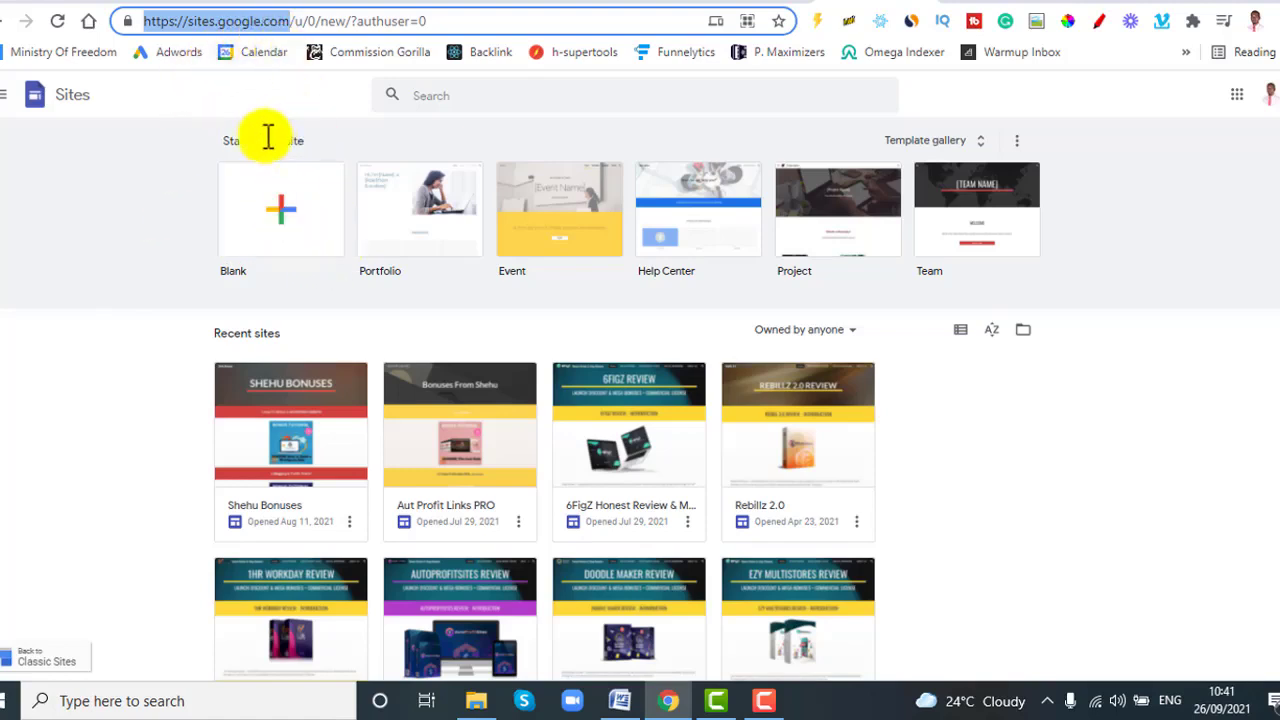
{"action": "left_click", "coordinate": [282, 212]}
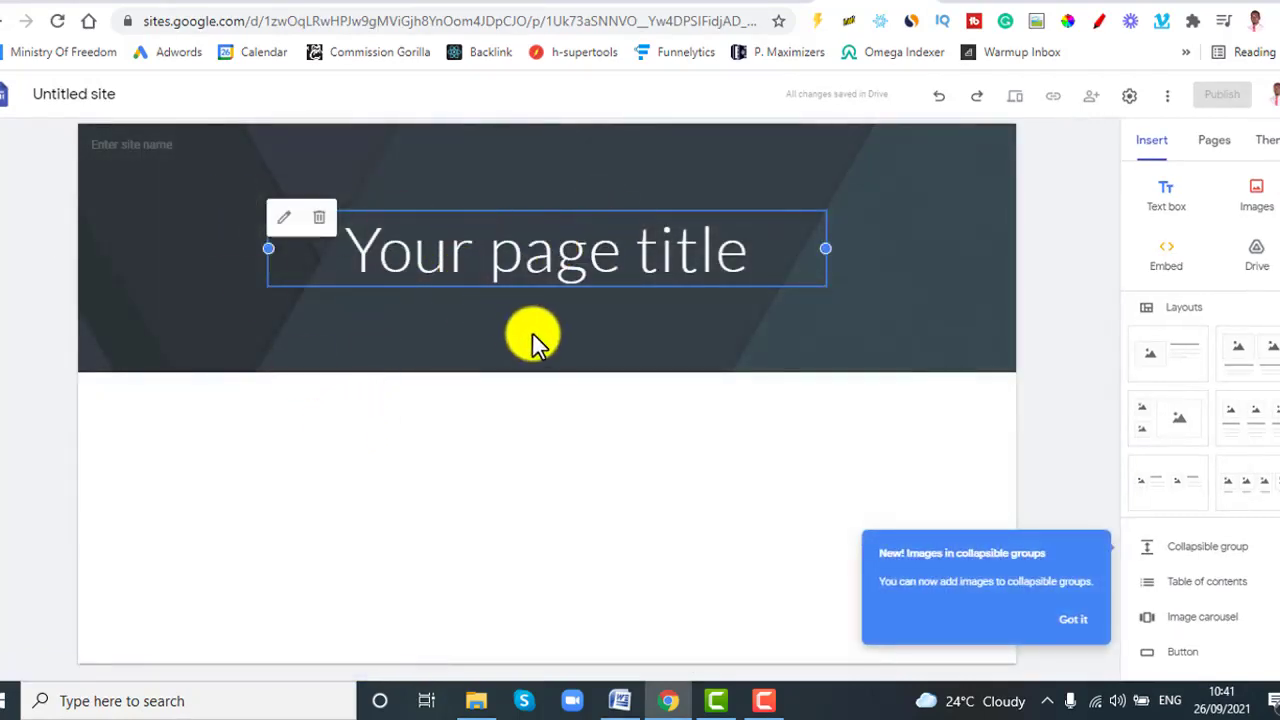
Delete the default header section and insert an empty text box on the page.
{"action": "left_click", "coordinate": [1075, 621]}
{"action": "left_click", "coordinate": [61, 249]}
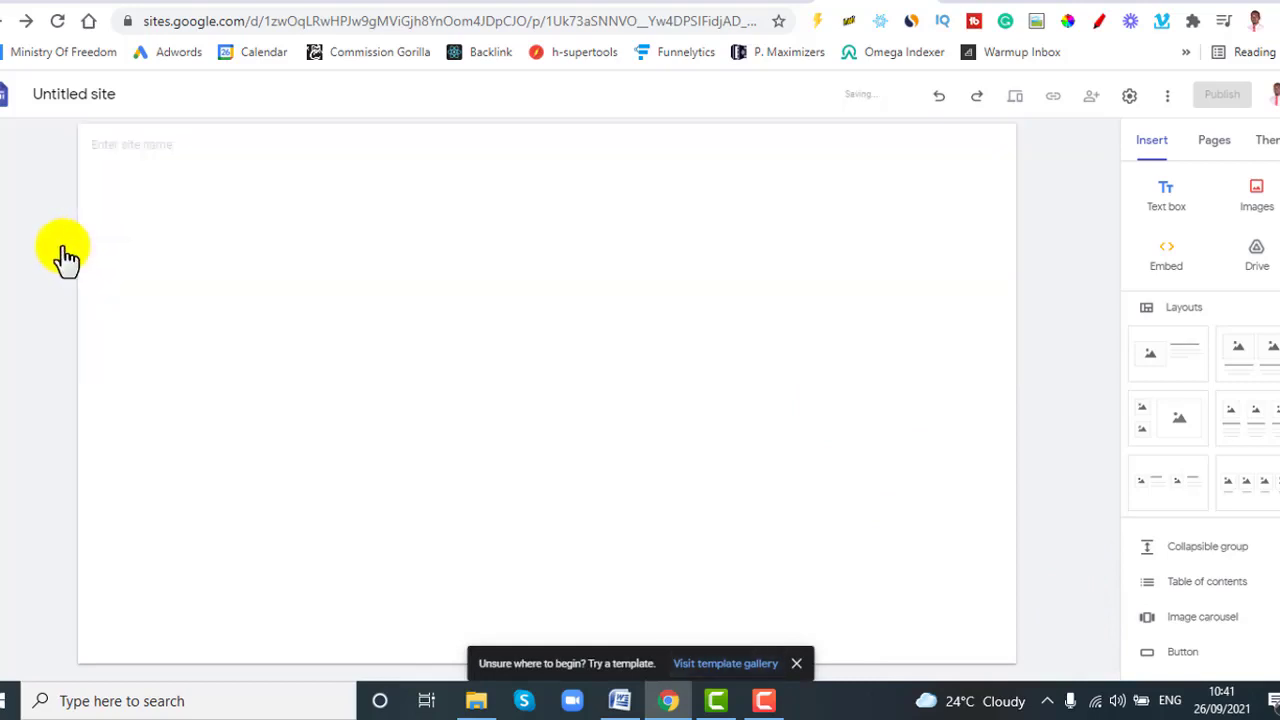
{"action": "left_click", "coordinate": [1162, 208]}
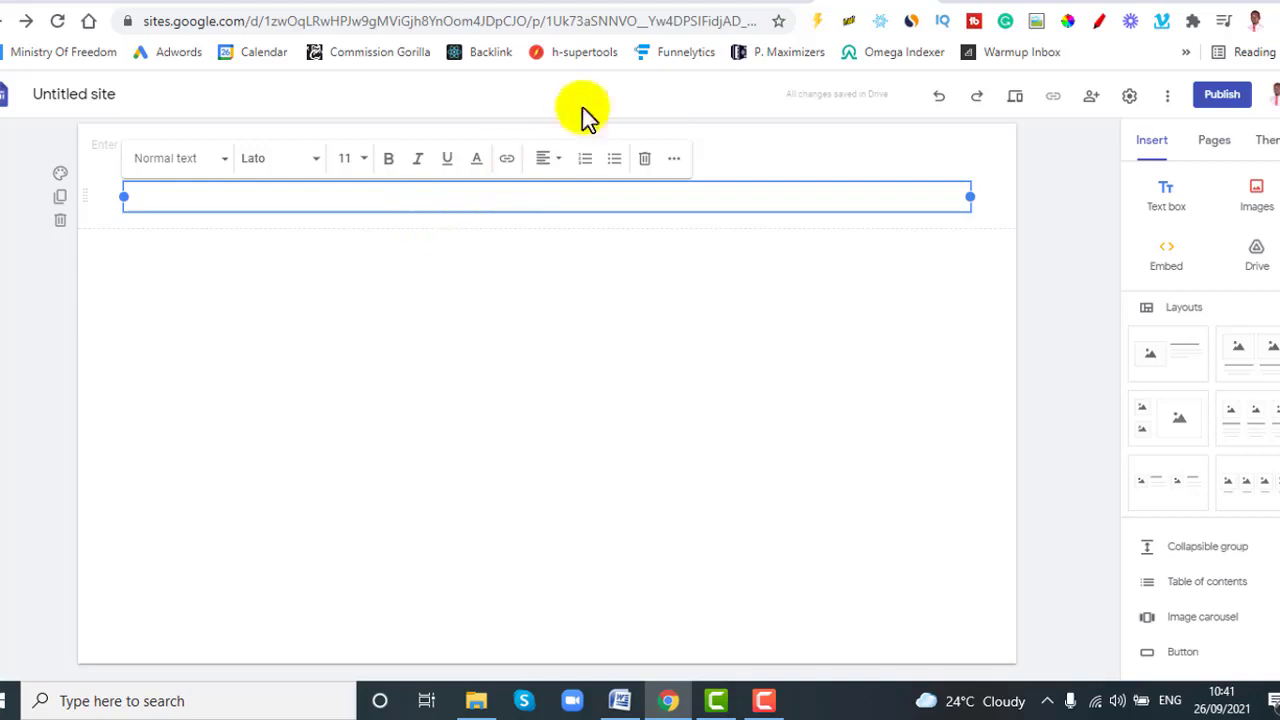
Select 'Under Armour' in the AdWorkMedia campaign title and move on to the next tab.
{"action": "left_click", "coordinate": [643, 5]}
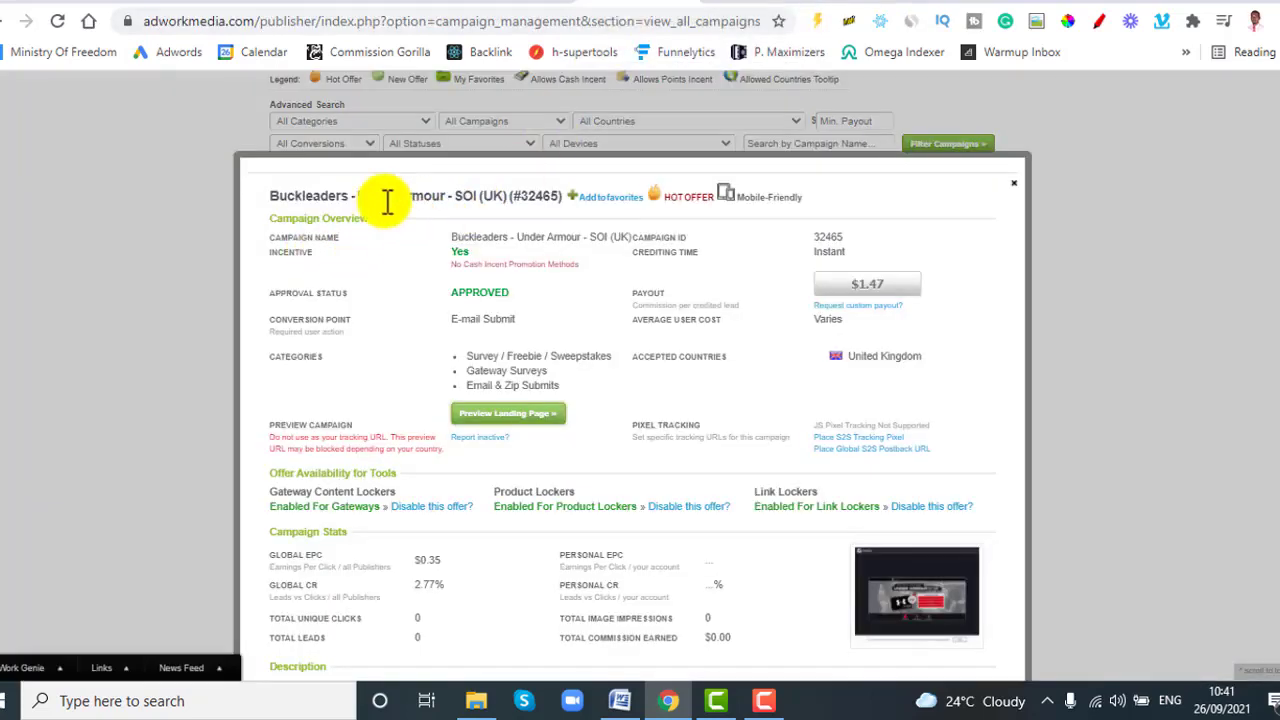
{"action": "left_click_drag", "start_coordinate": [358, 196], "coordinate": [470, 197]}
{"action": "key", "text": "ctrl+Tab"}
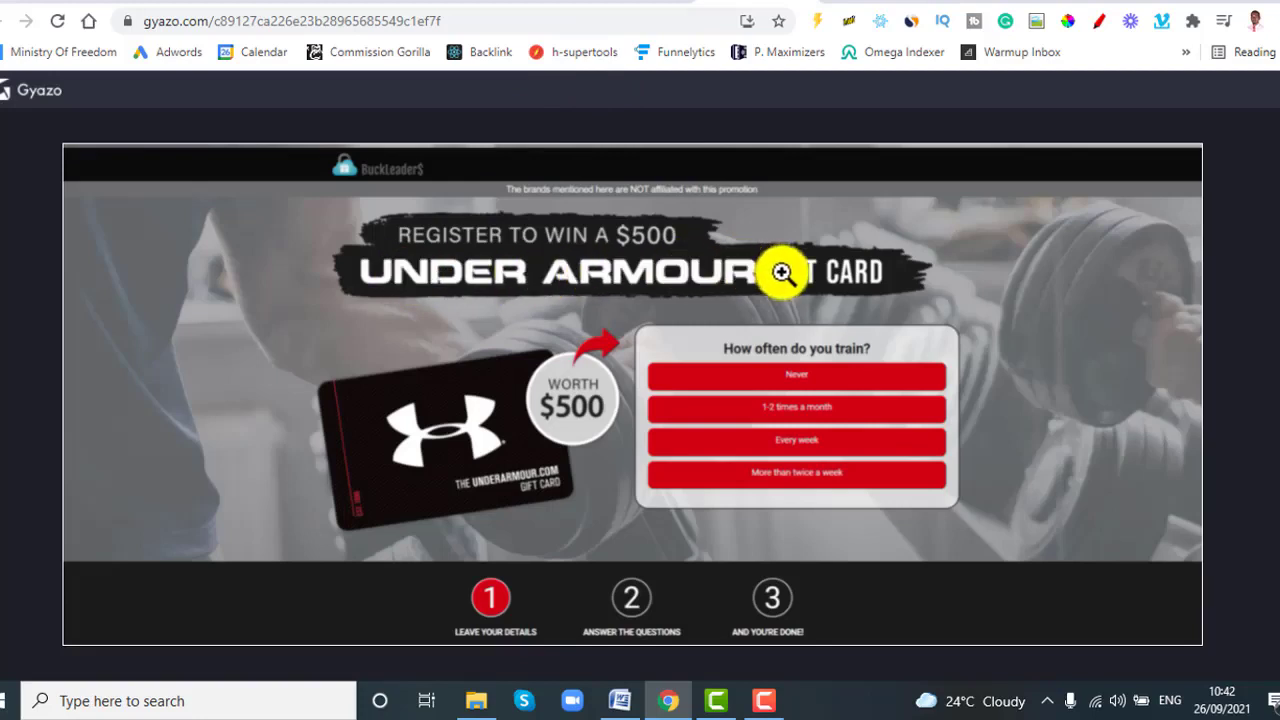
Enter 'GET UNDER ARMOUR FREE GIFTCARD' in the text box as bold, centred Title text.
{"action": "left_click", "coordinate": [870, 3]}
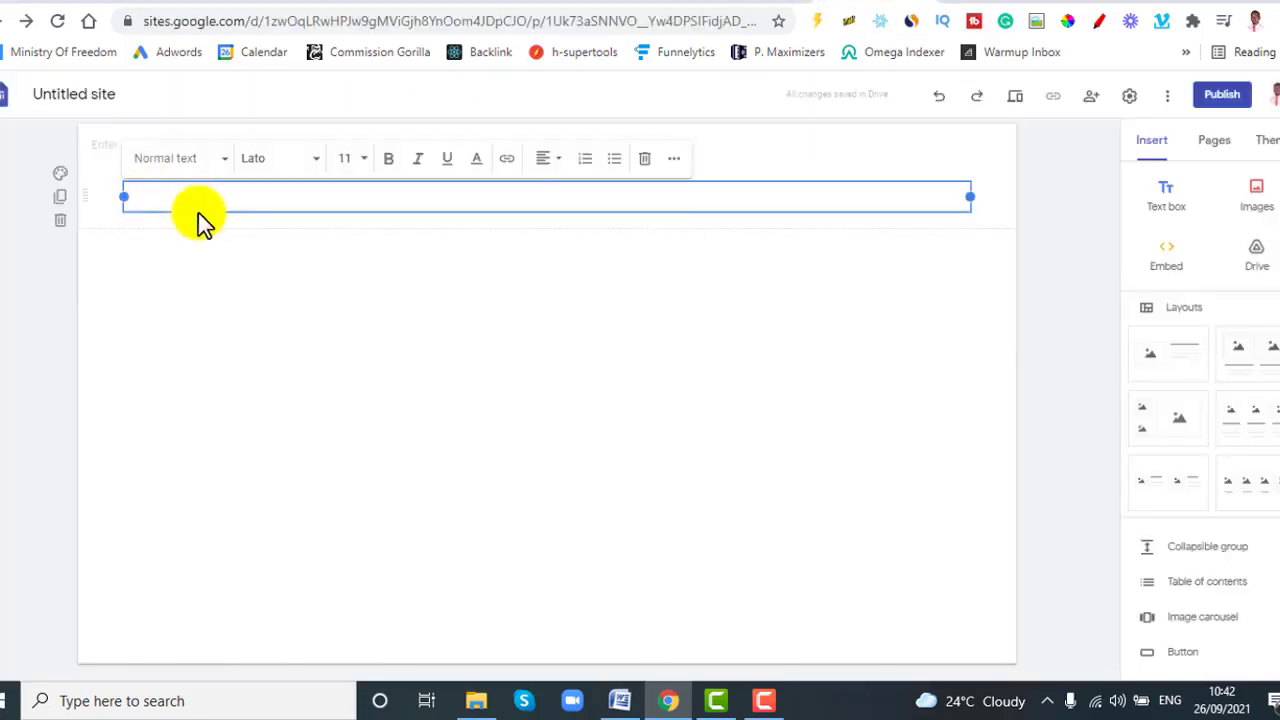
{"action": "key", "text": "ctrl+v"}
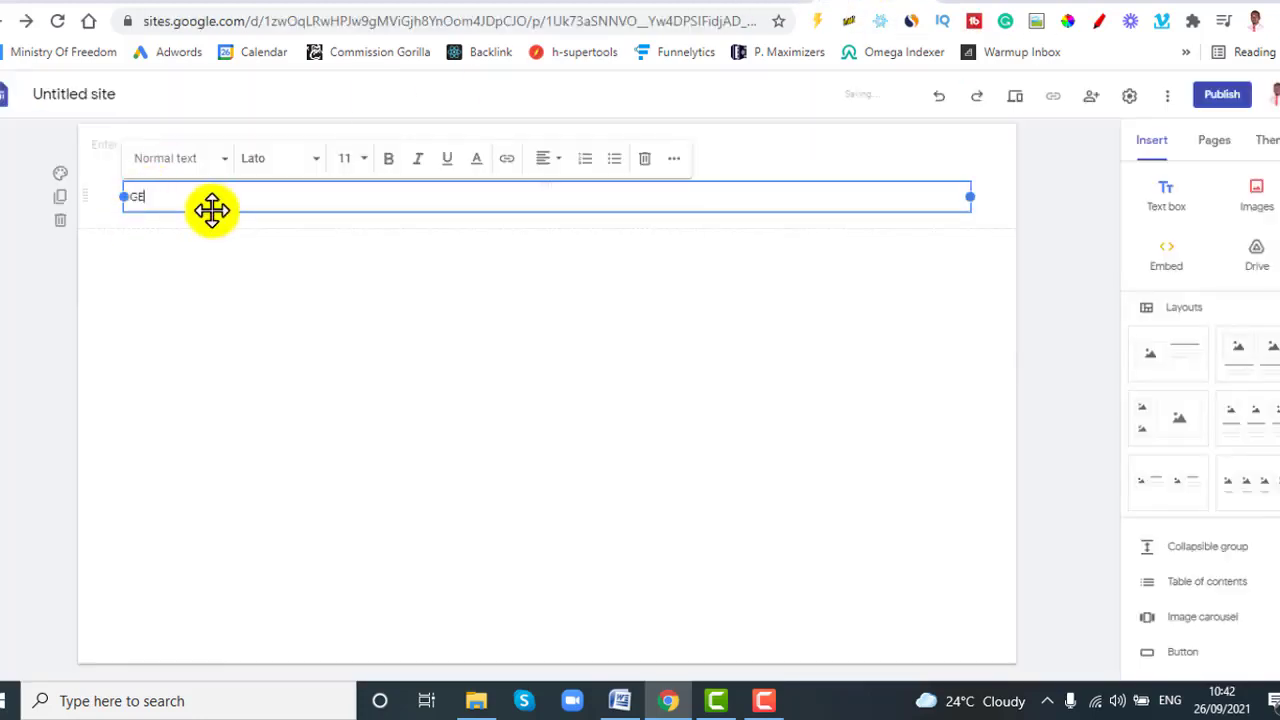
{"action": "key", "text": "ctrl+z"}
{"action": "type", "text": "GET UNDER ARMOUR FREE GIFTCARD"}
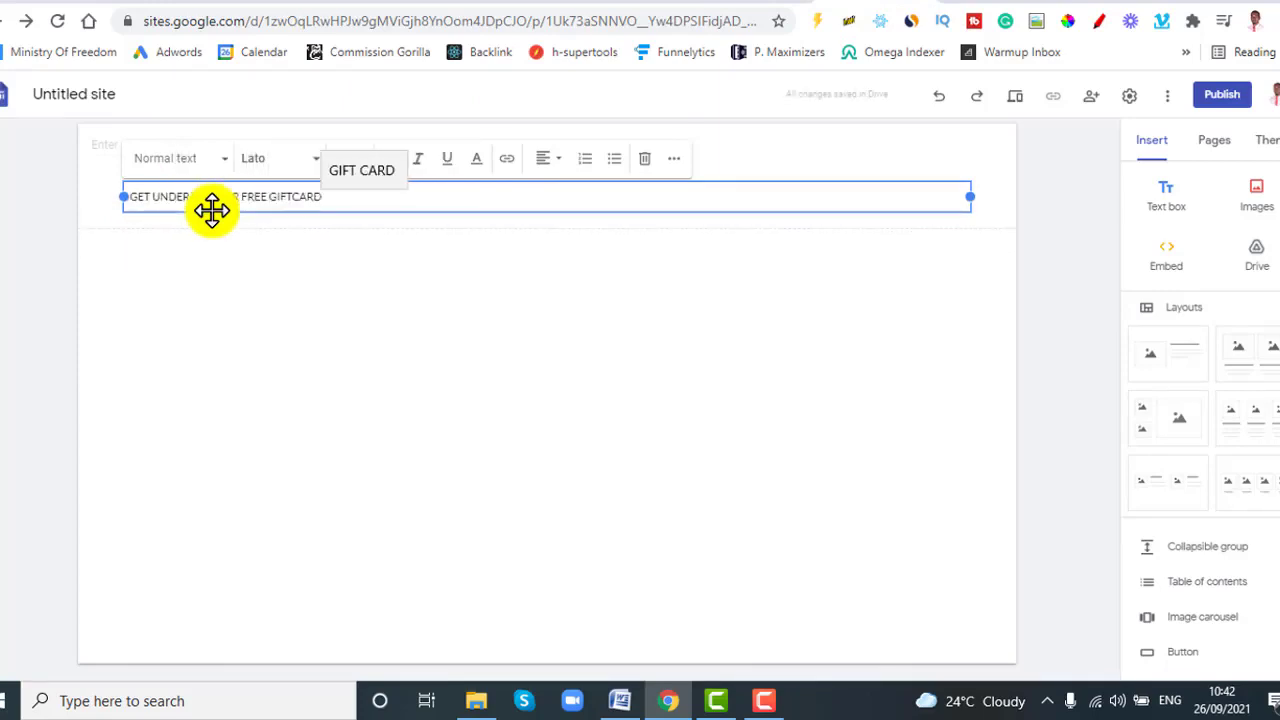
{"action": "key", "text": "ctrl+a"}
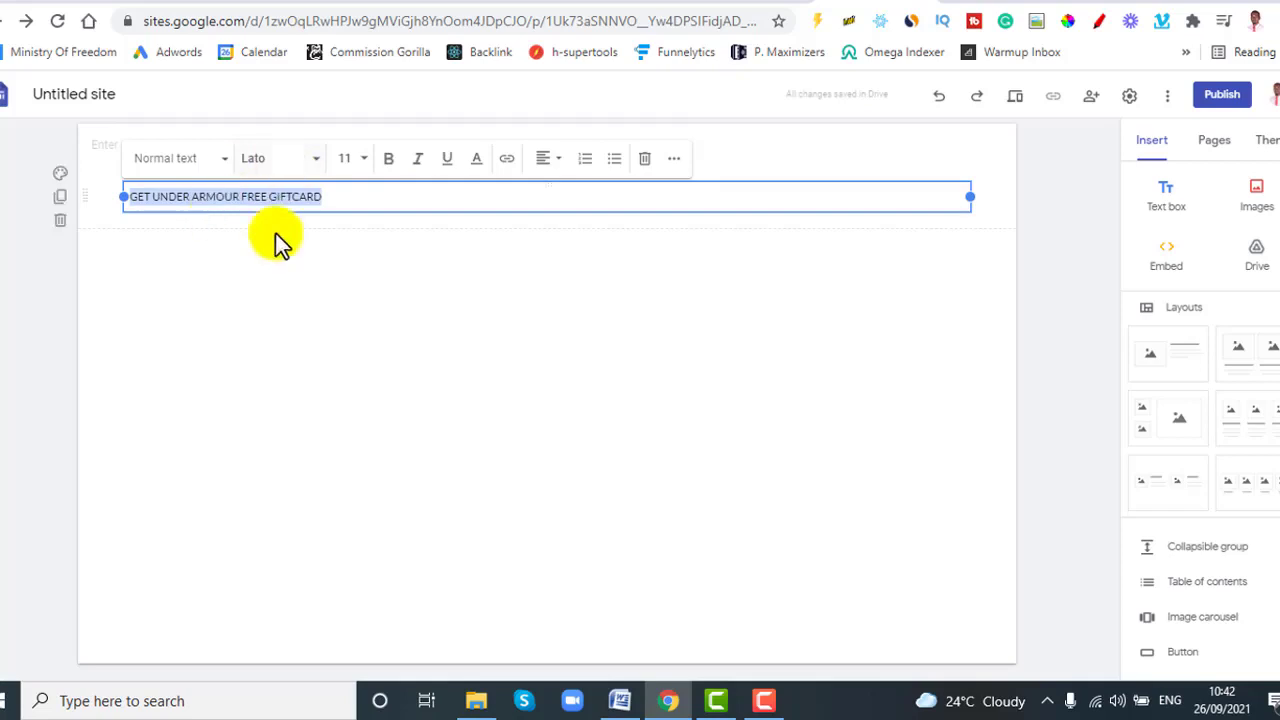
{"action": "left_click", "coordinate": [392, 162]}
{"action": "left_click", "coordinate": [218, 170]}
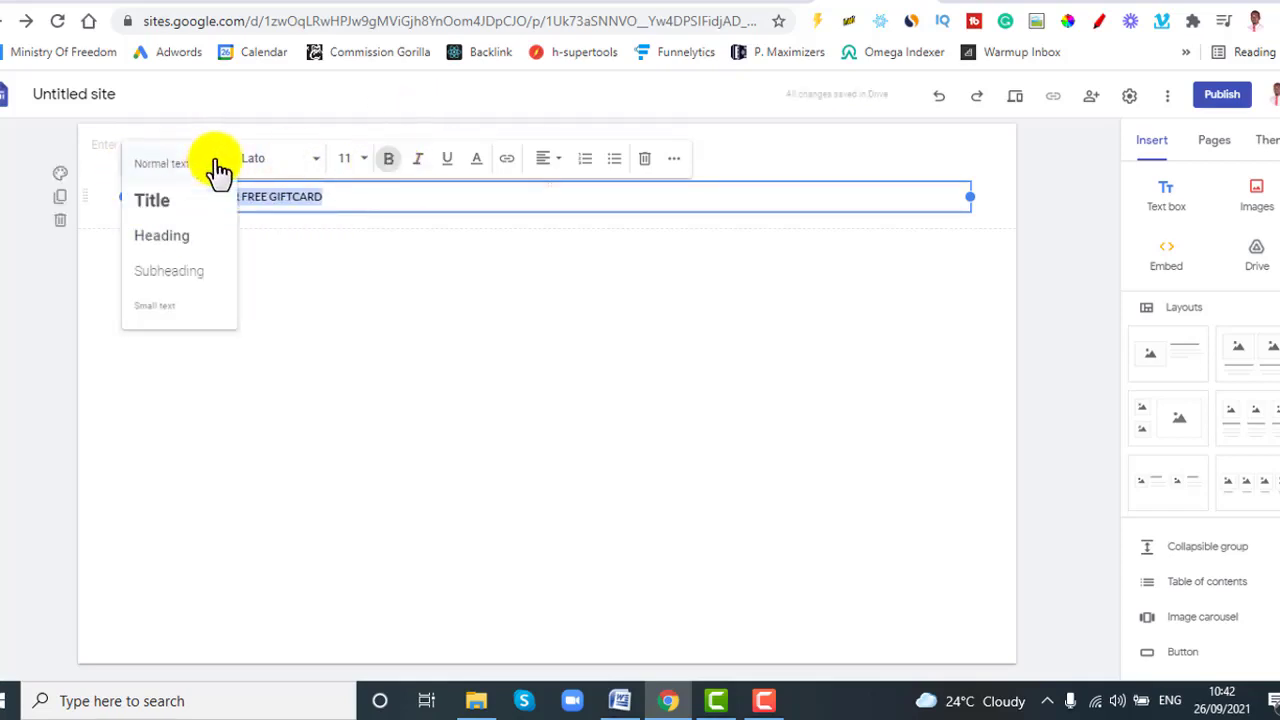
{"action": "left_click", "coordinate": [163, 205]}
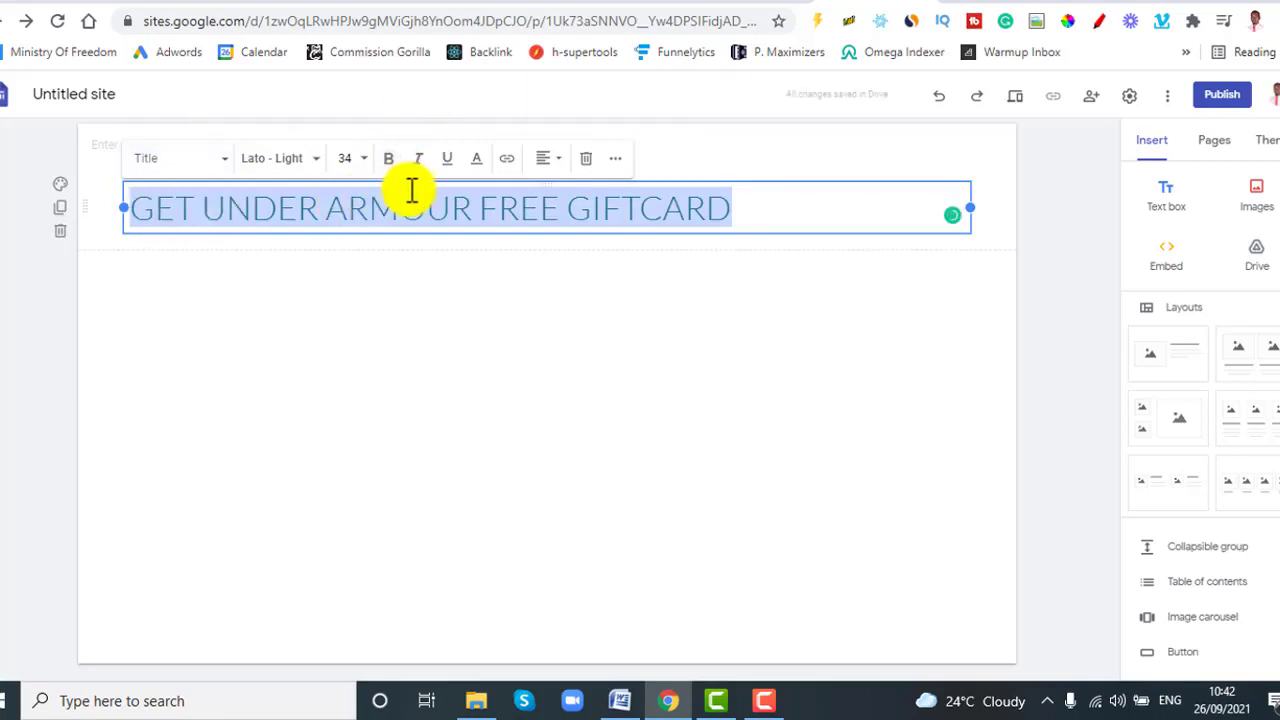
{"action": "left_click", "coordinate": [390, 162]}
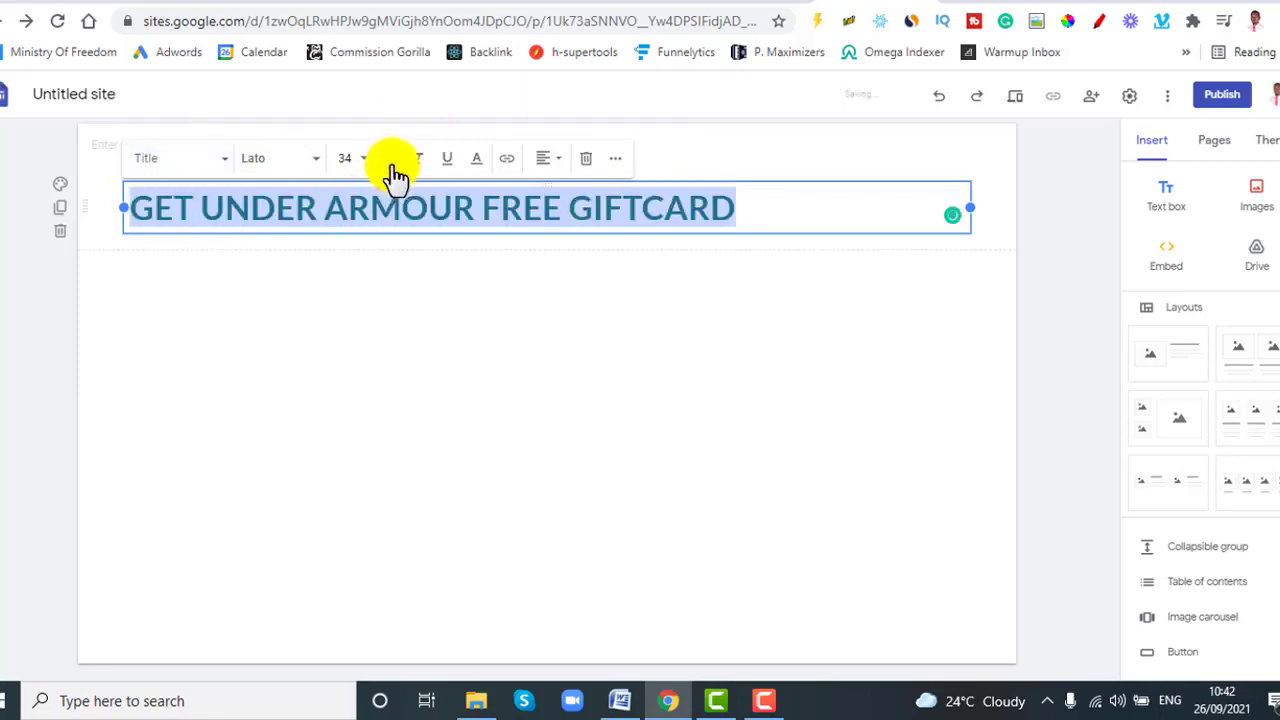
{"action": "left_click", "coordinate": [554, 163]}
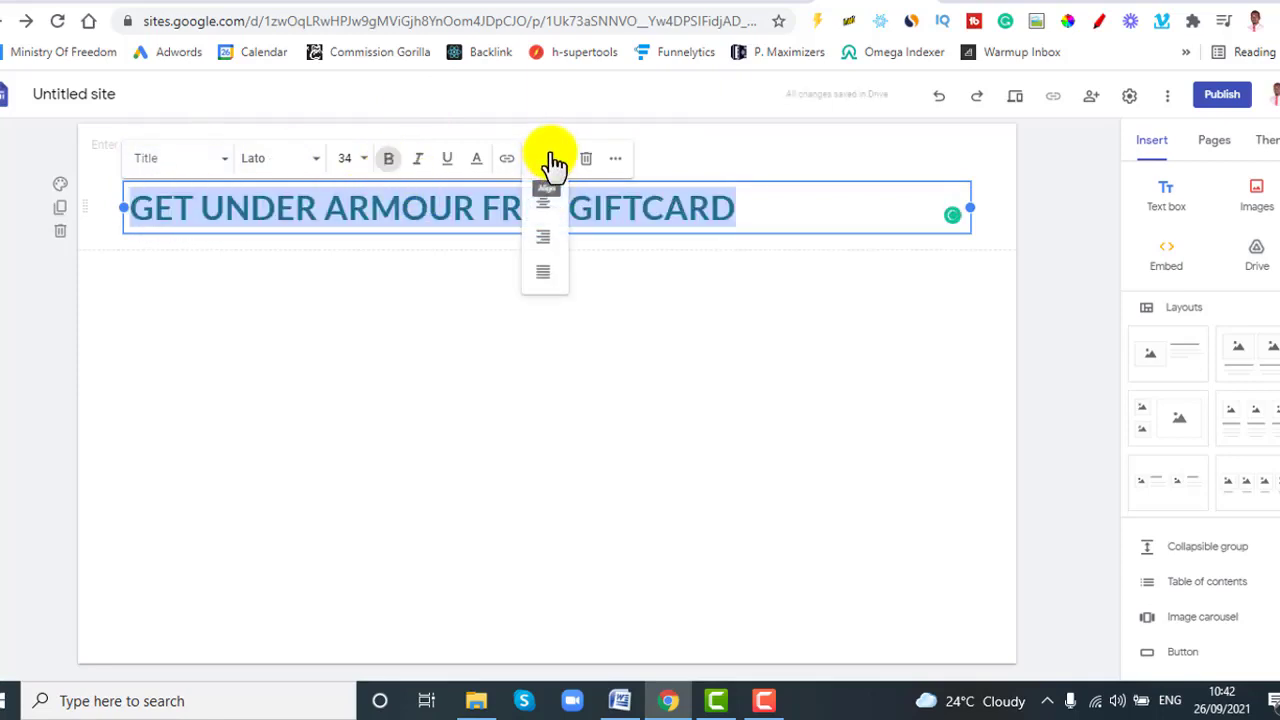
{"action": "left_click", "coordinate": [548, 215]}
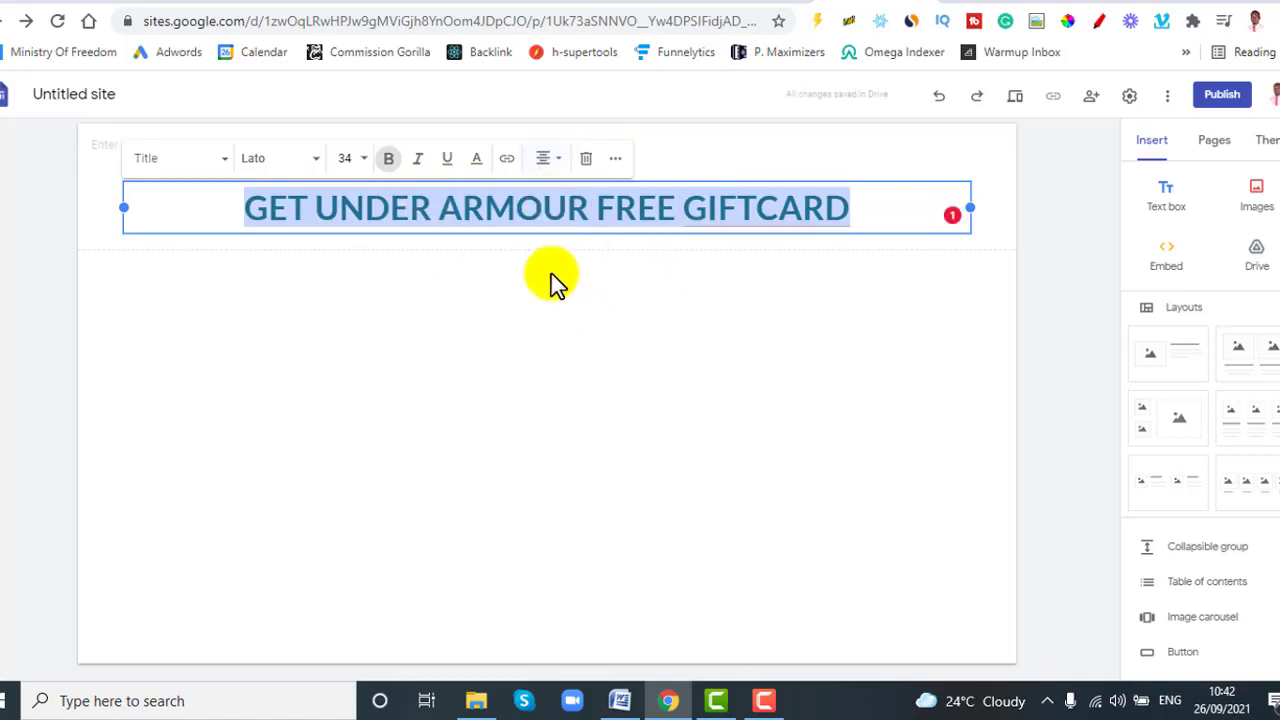
{"action": "left_click", "coordinate": [274, 298]}
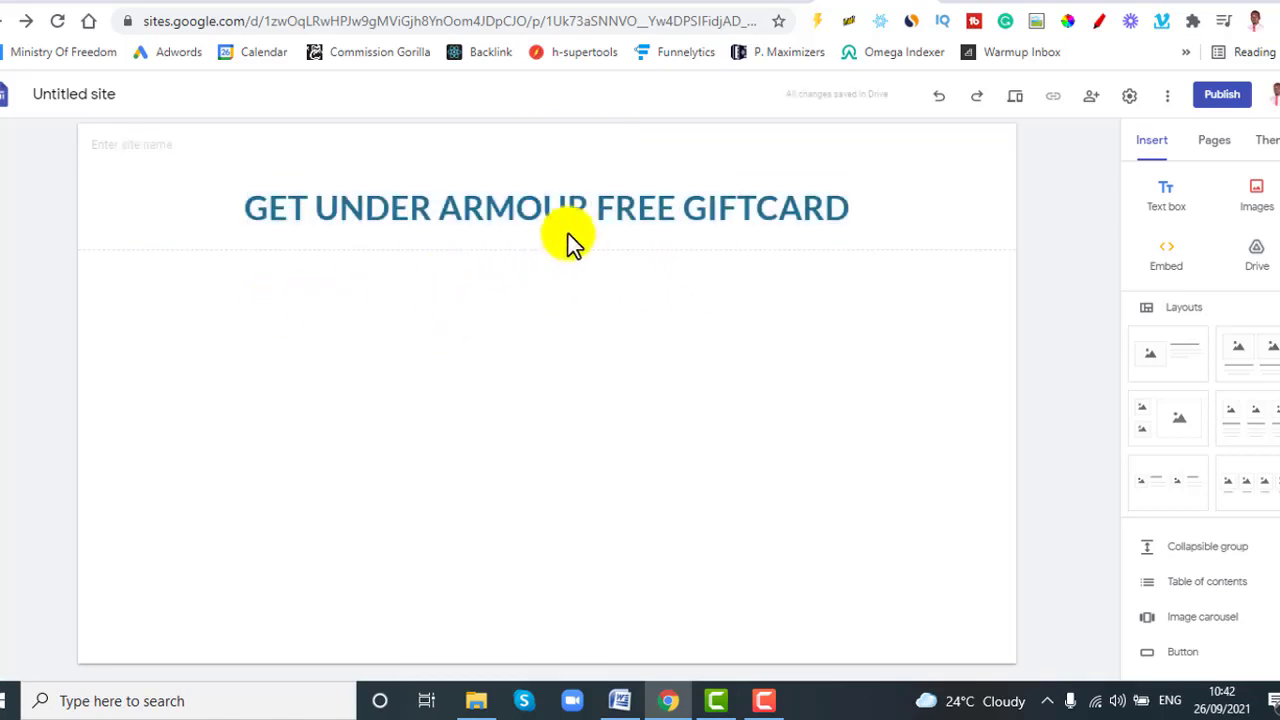
Try Impact for the headline font, then set it to Arial.
{"action": "left_click", "coordinate": [451, 194]}
{"action": "triple_click", "coordinate": [451, 194]}
{"action": "left_click", "coordinate": [314, 170]}
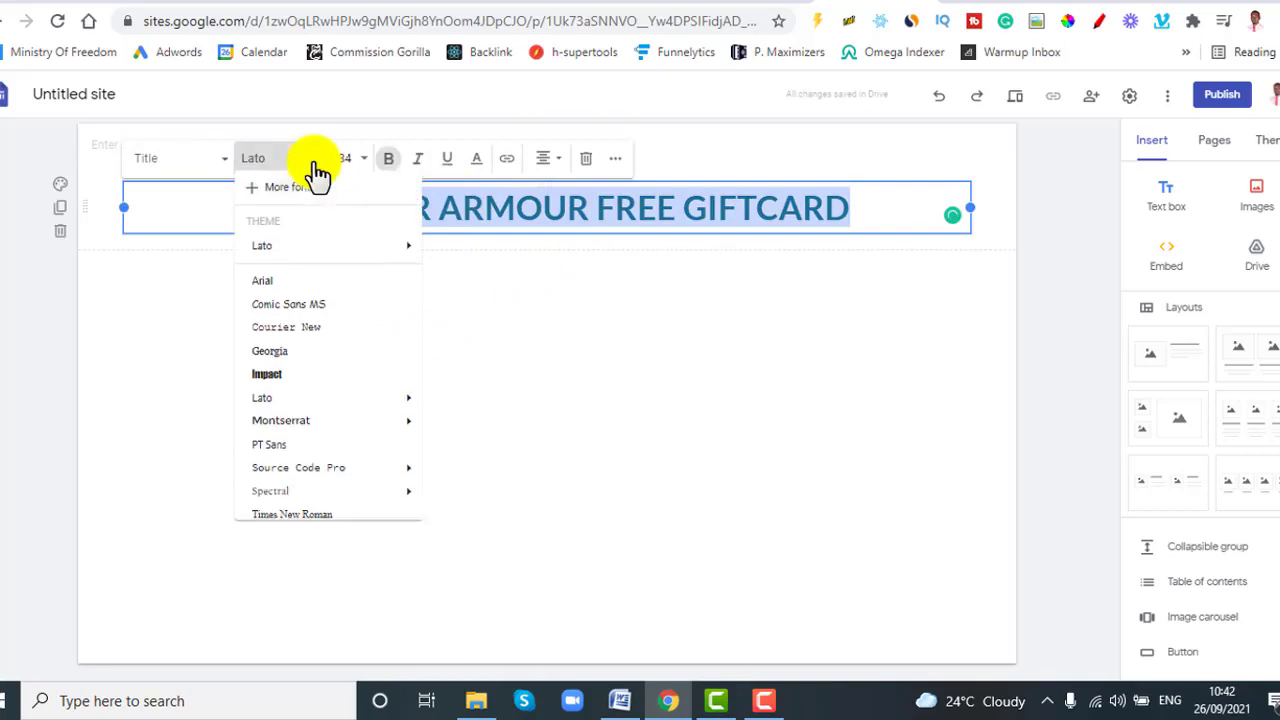
{"action": "left_click", "coordinate": [296, 381]}
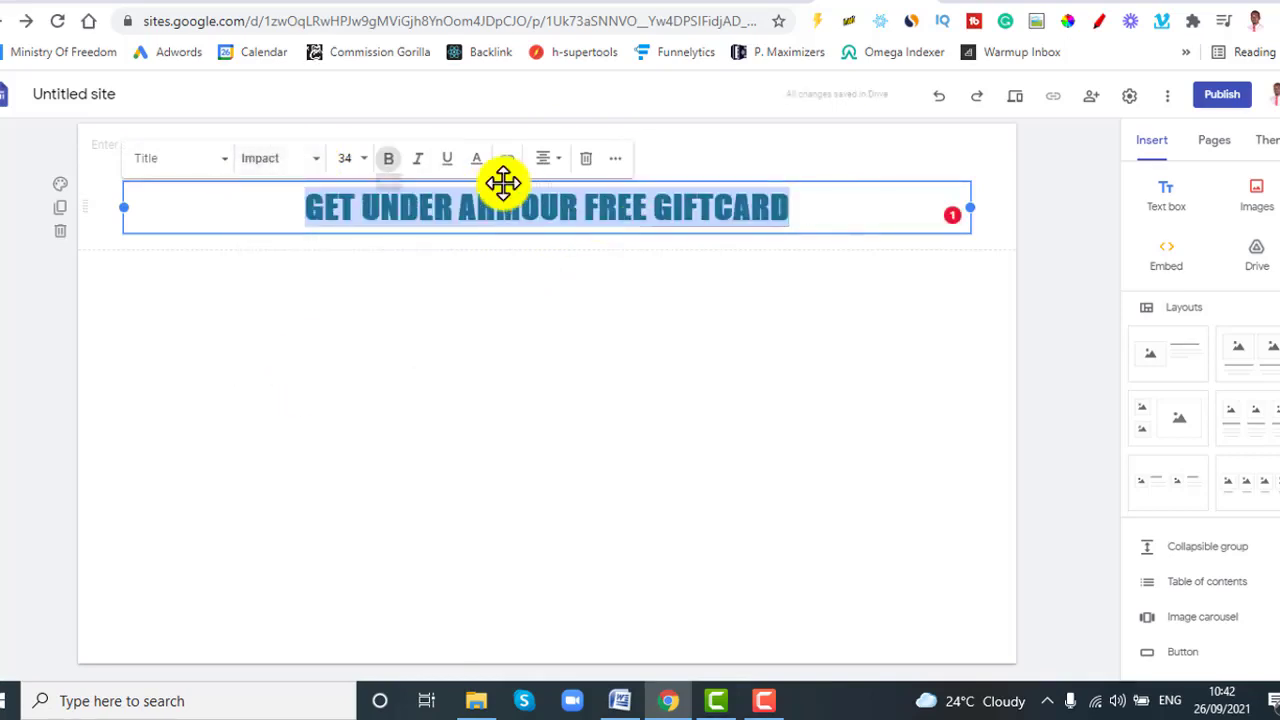
{"action": "left_click", "coordinate": [289, 168]}
{"action": "left_click", "coordinate": [305, 288]}
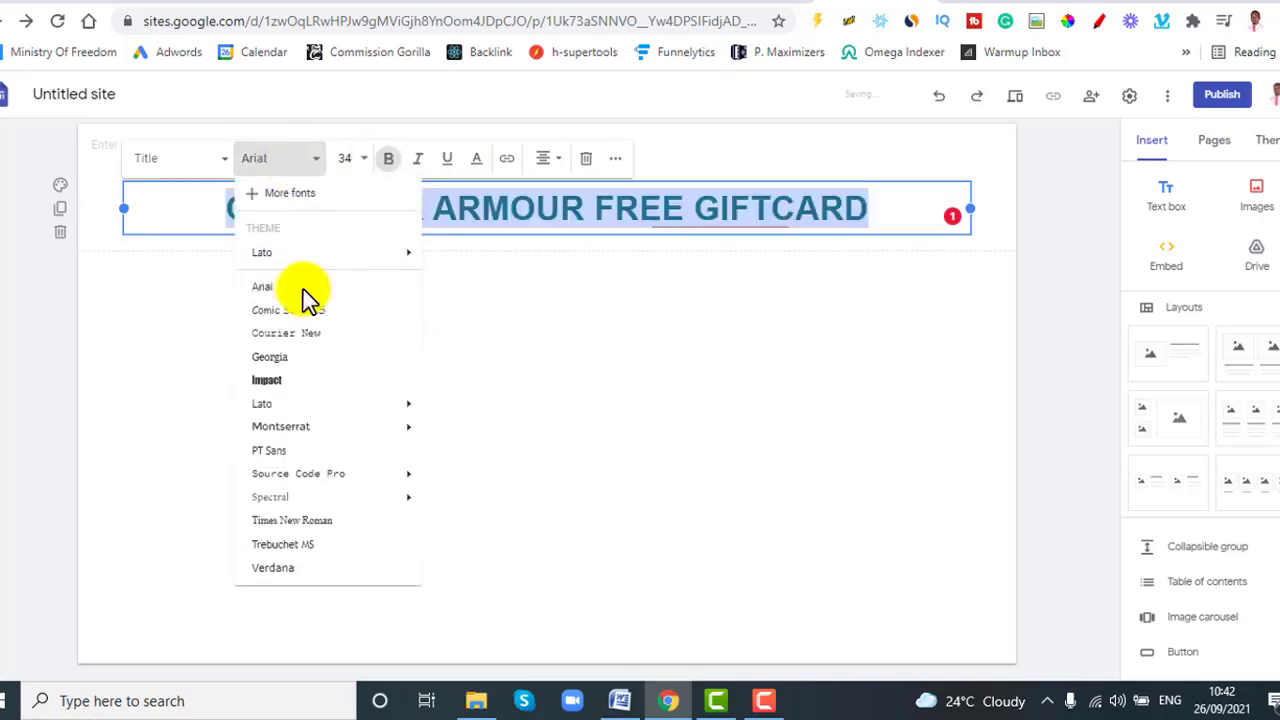
Give the header a dark blue background, then apply the Simple theme's pink colour.
{"action": "left_click", "coordinate": [59, 186]}
{"action": "mouse_move", "coordinate": [207, 303]}
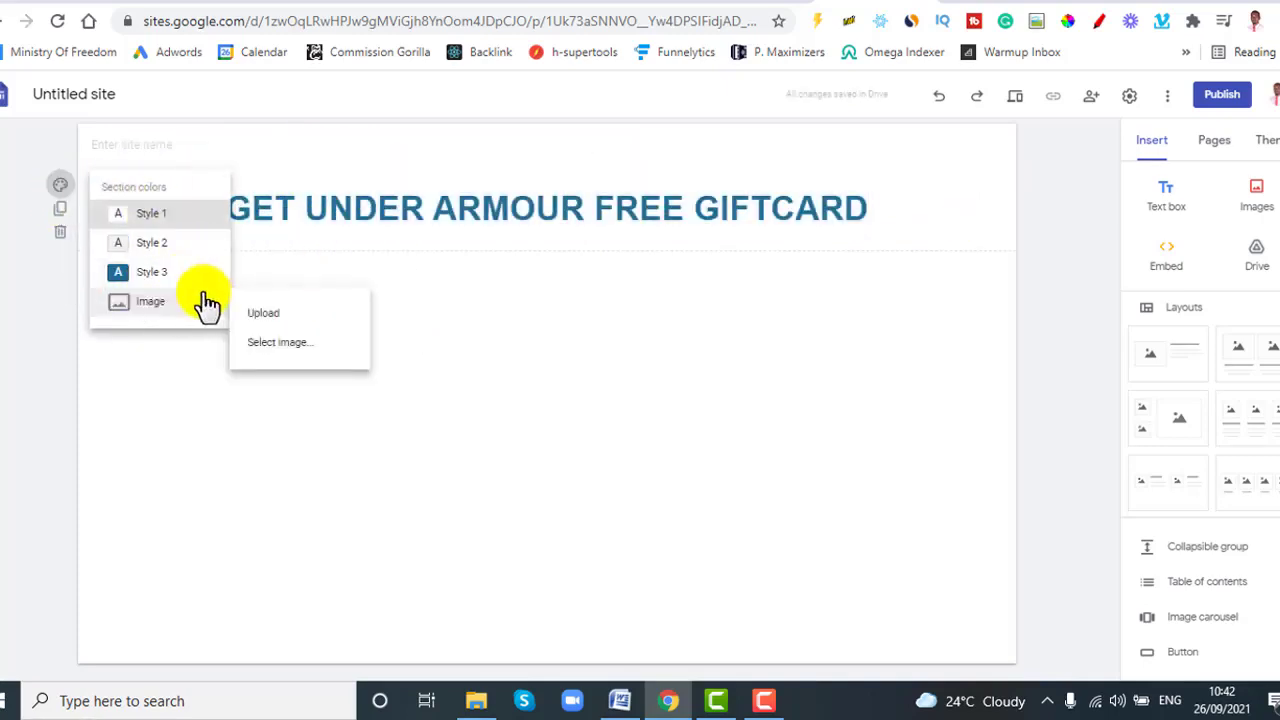
{"action": "left_click", "coordinate": [175, 274]}
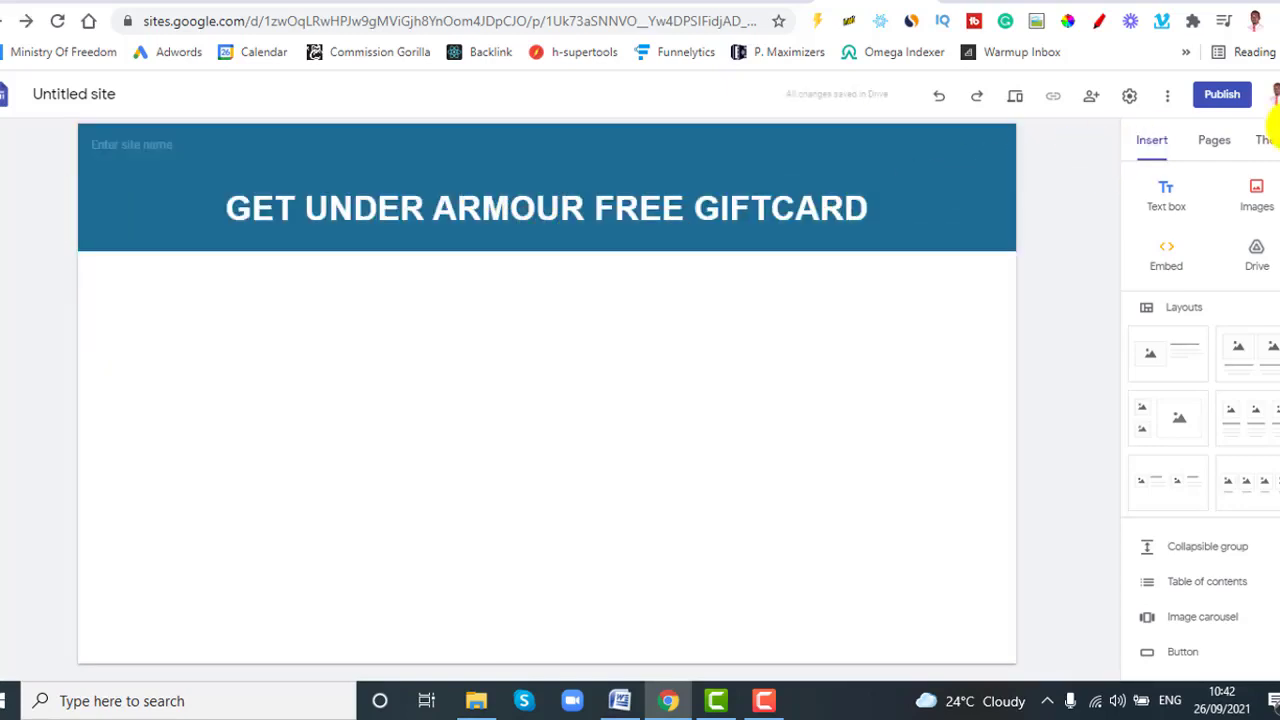
{"action": "left_click", "coordinate": [1266, 140]}
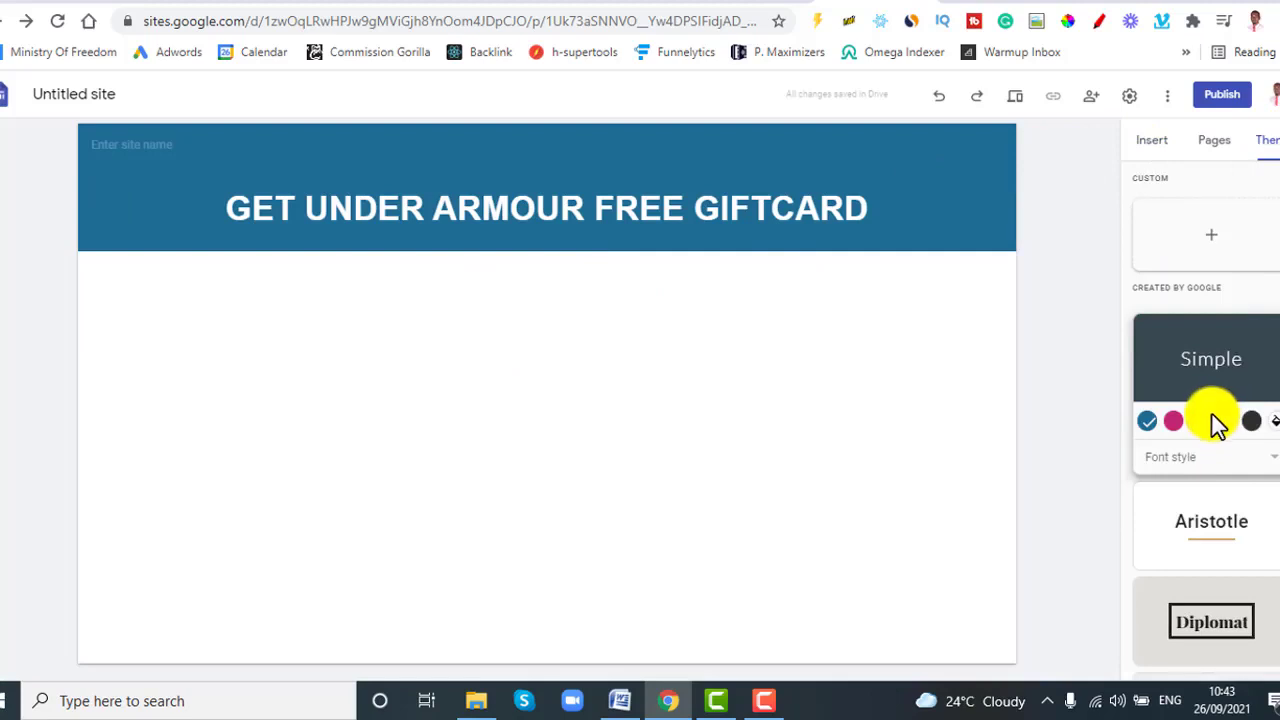
{"action": "left_click", "coordinate": [1173, 421]}
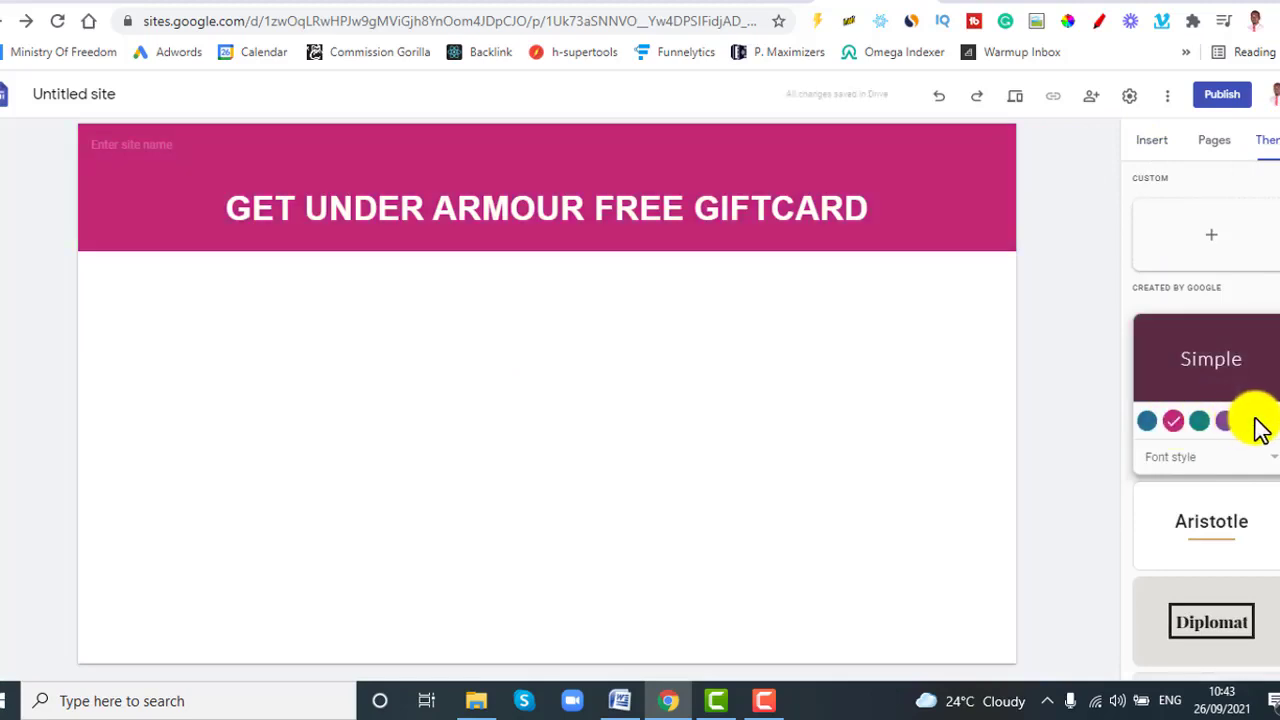
{"action": "left_click", "coordinate": [1247, 424]}
{"action": "left_click", "coordinate": [1173, 421]}
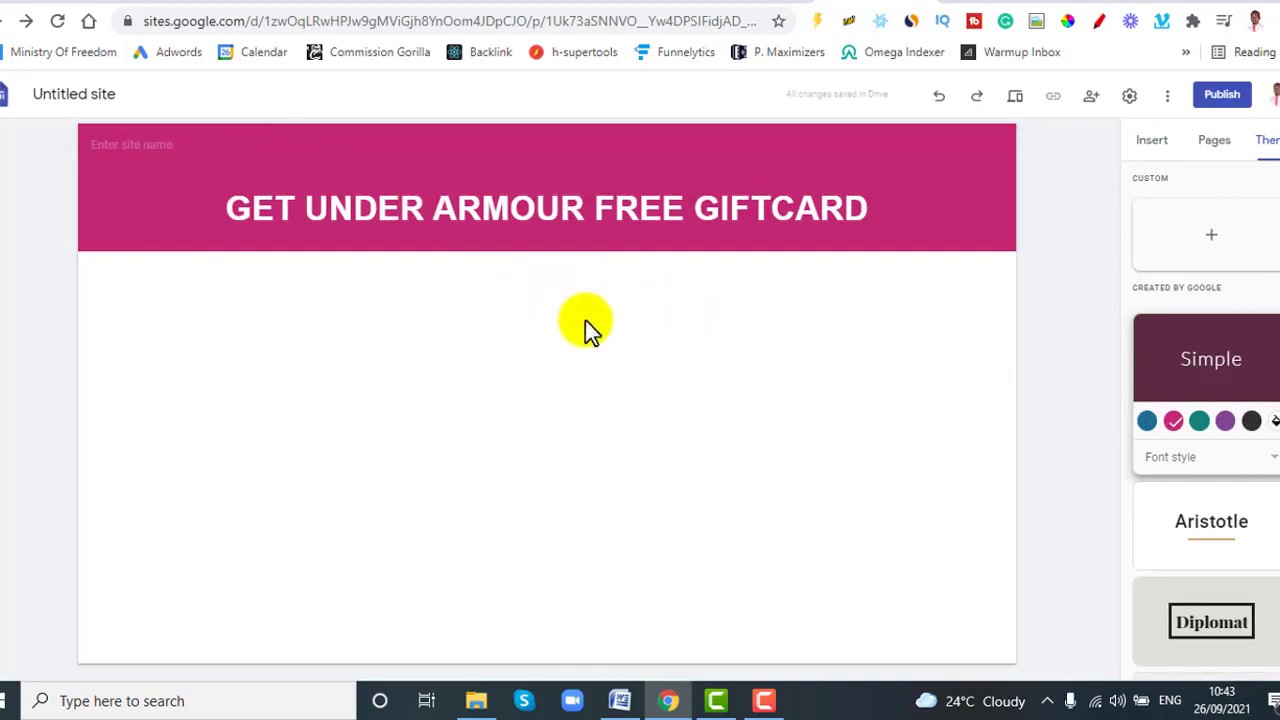
{"action": "left_click", "coordinate": [1153, 146]}
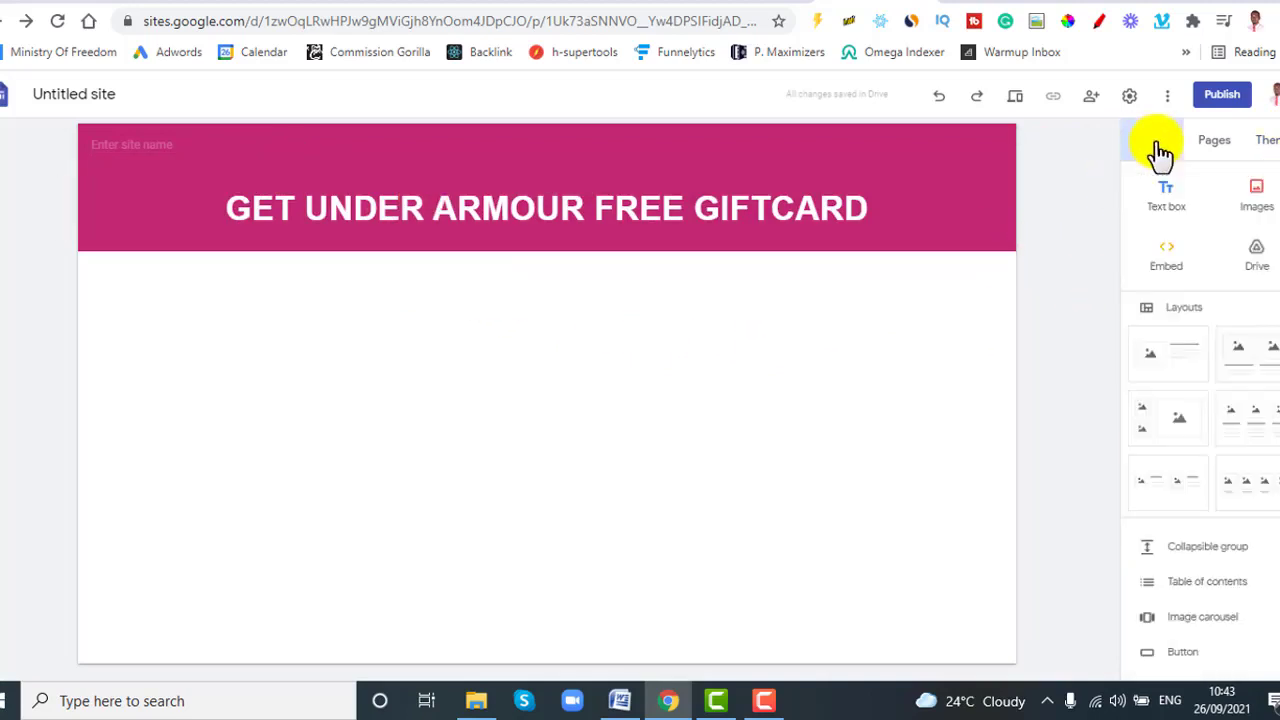
Paste the Gyazo gift-card screenshot's image address into the image dialog's By URL field.
{"action": "left_click", "coordinate": [1262, 210]}
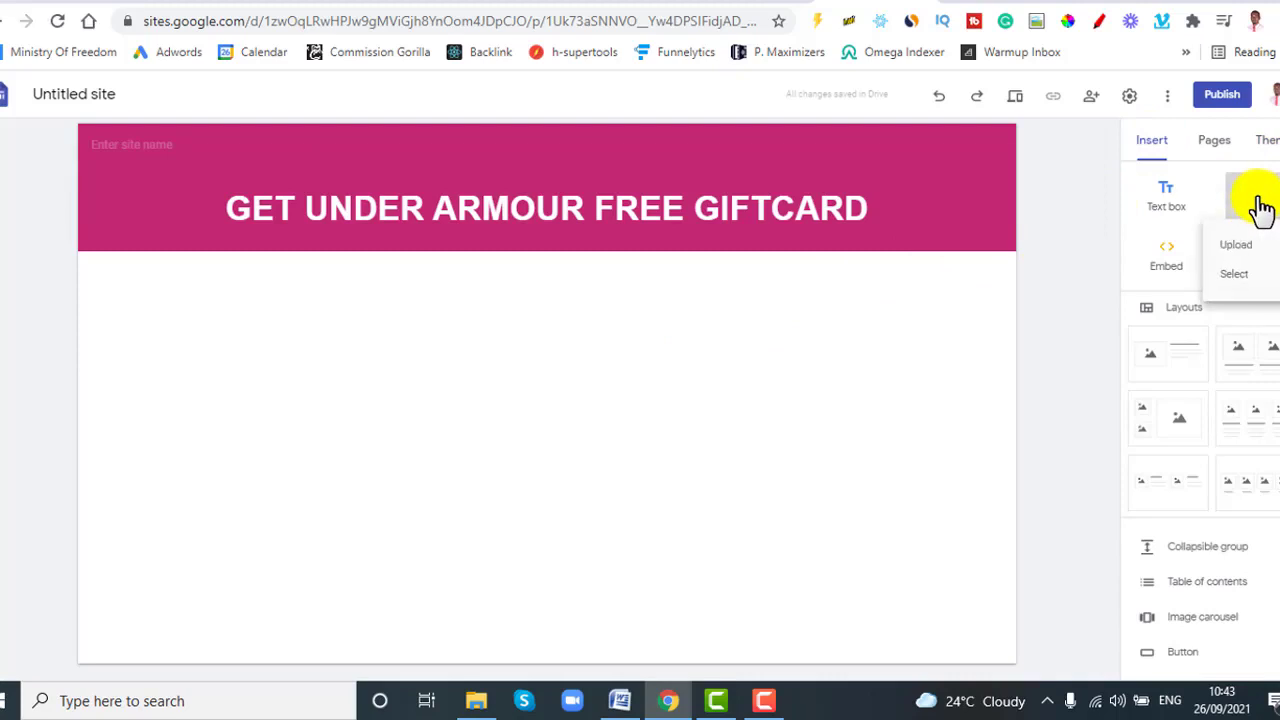
{"action": "left_click", "coordinate": [1250, 280]}
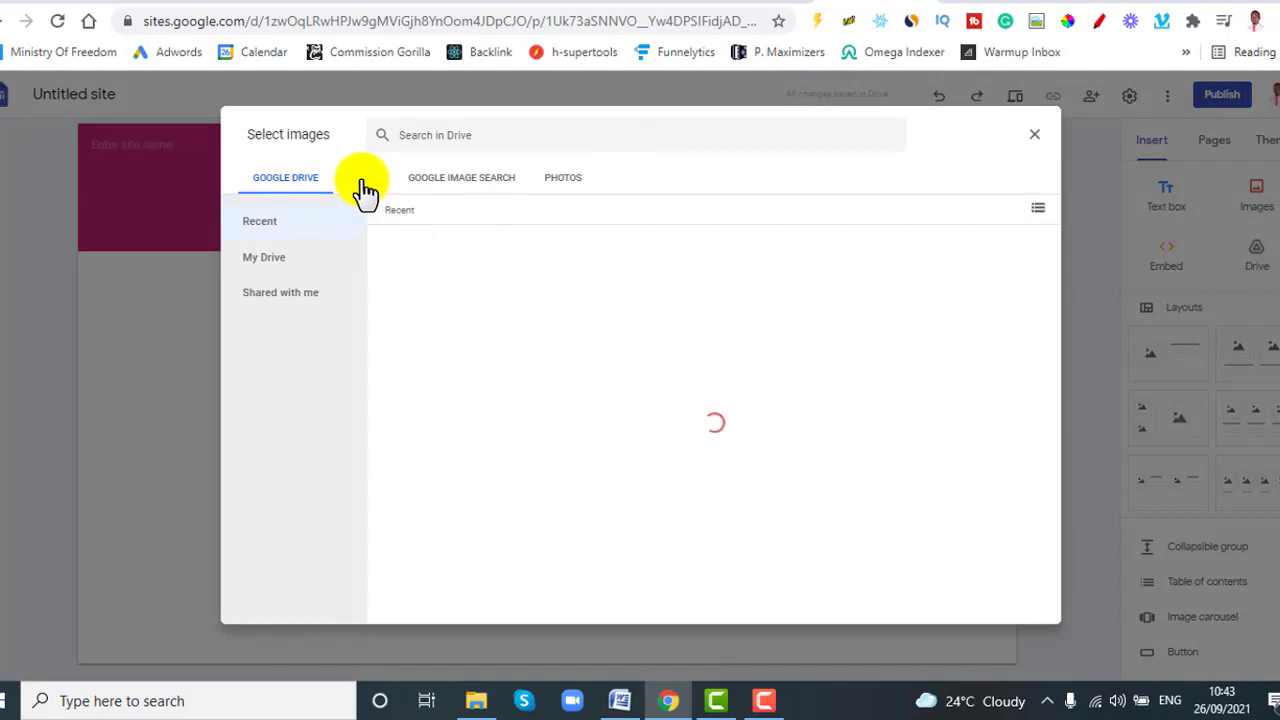
{"action": "left_click", "coordinate": [364, 178]}
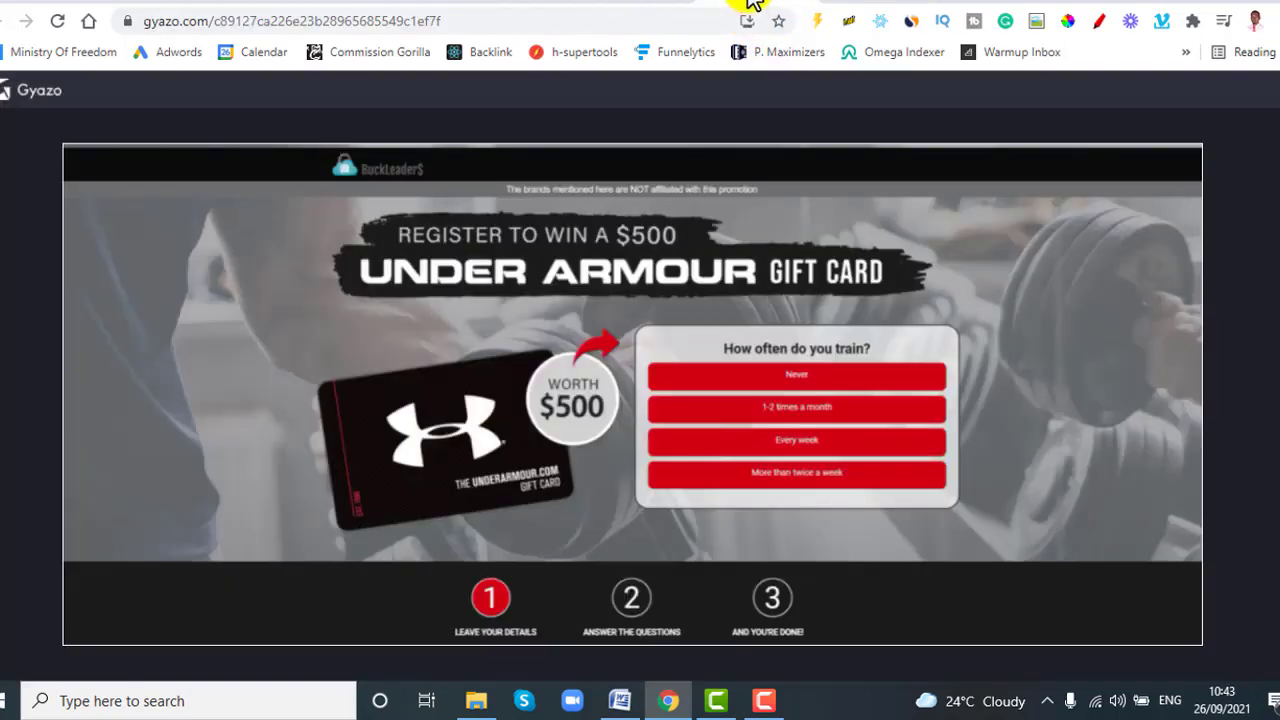
{"action": "left_click", "coordinate": [748, 5]}
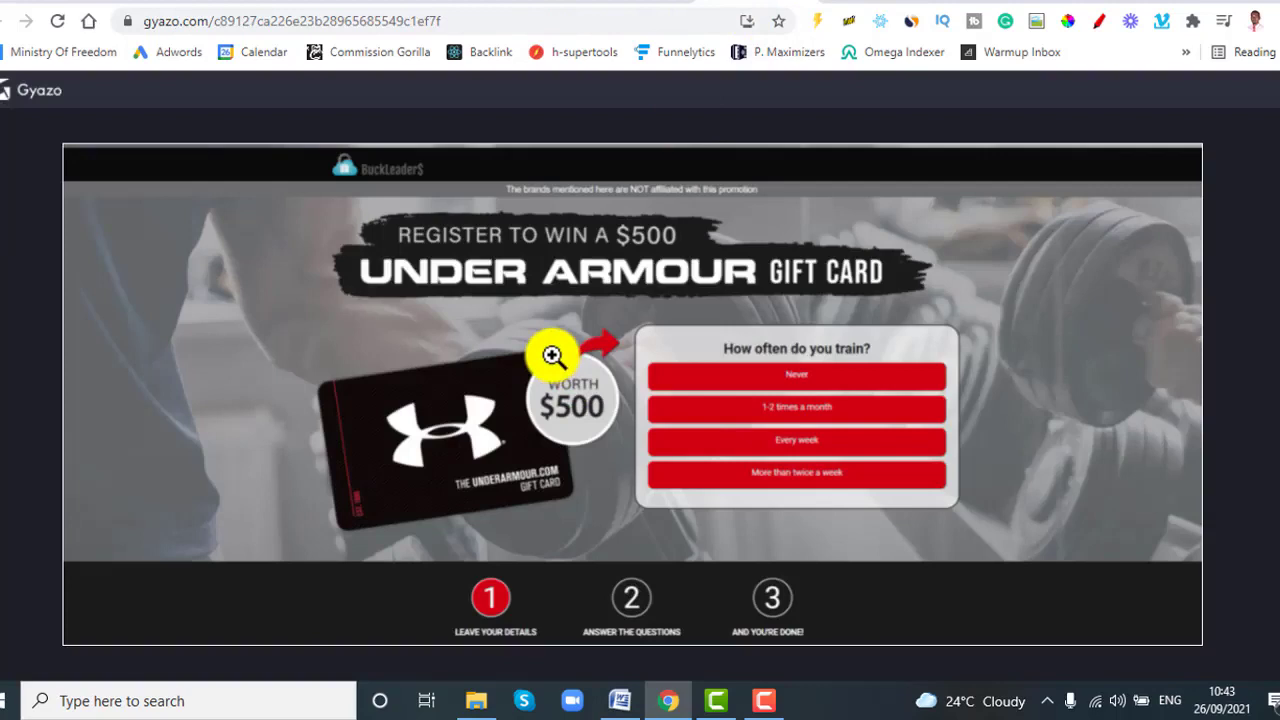
{"action": "right_click", "coordinate": [585, 346]}
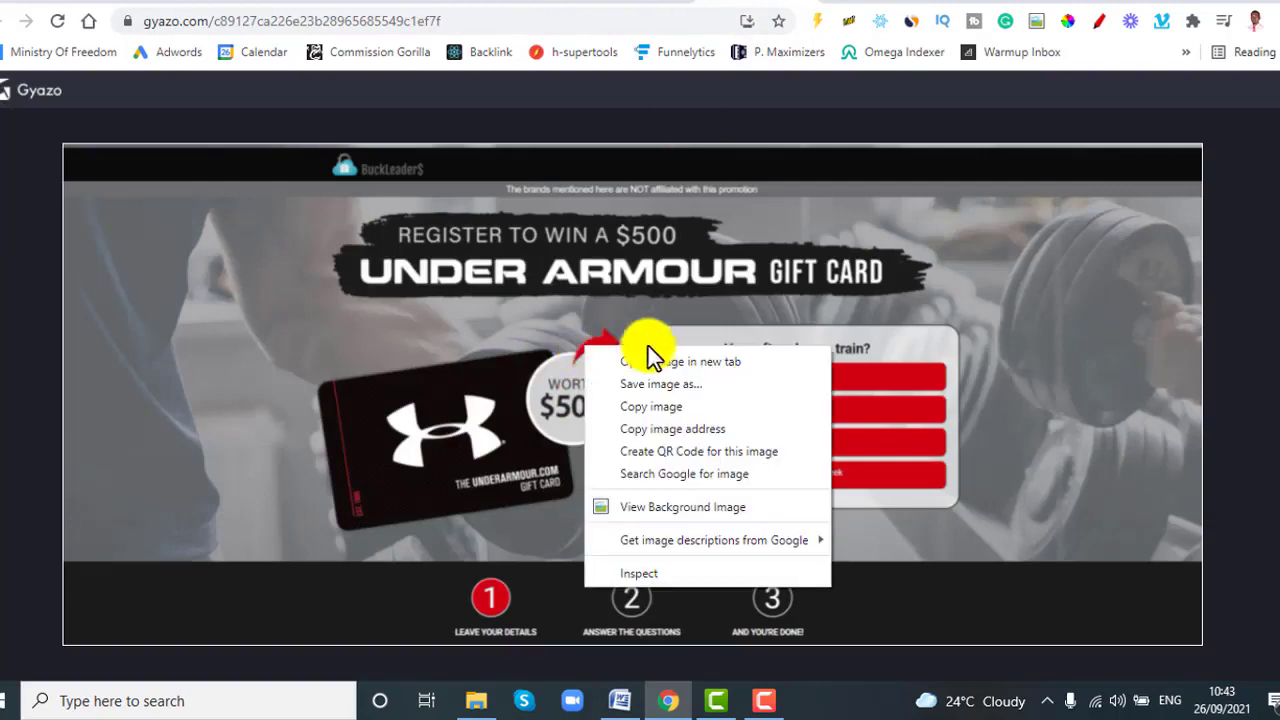
{"action": "left_click", "coordinate": [707, 437]}
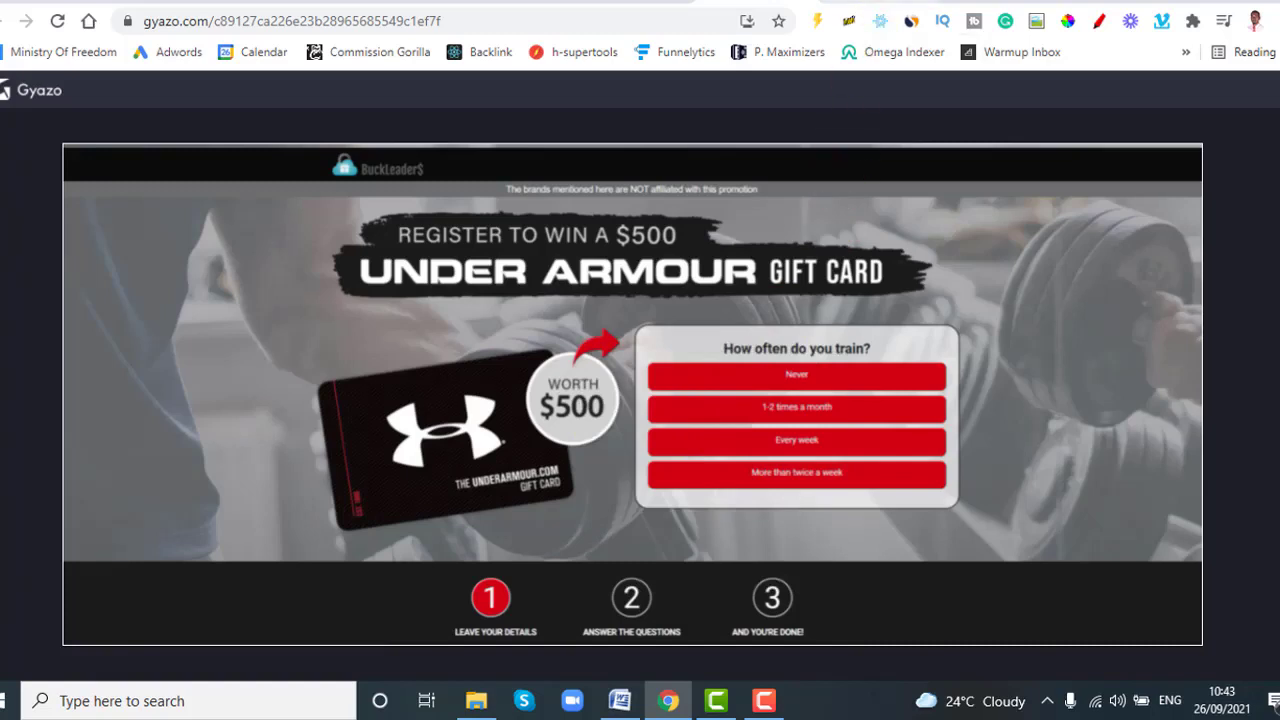
{"action": "left_click", "coordinate": [740, 2]}
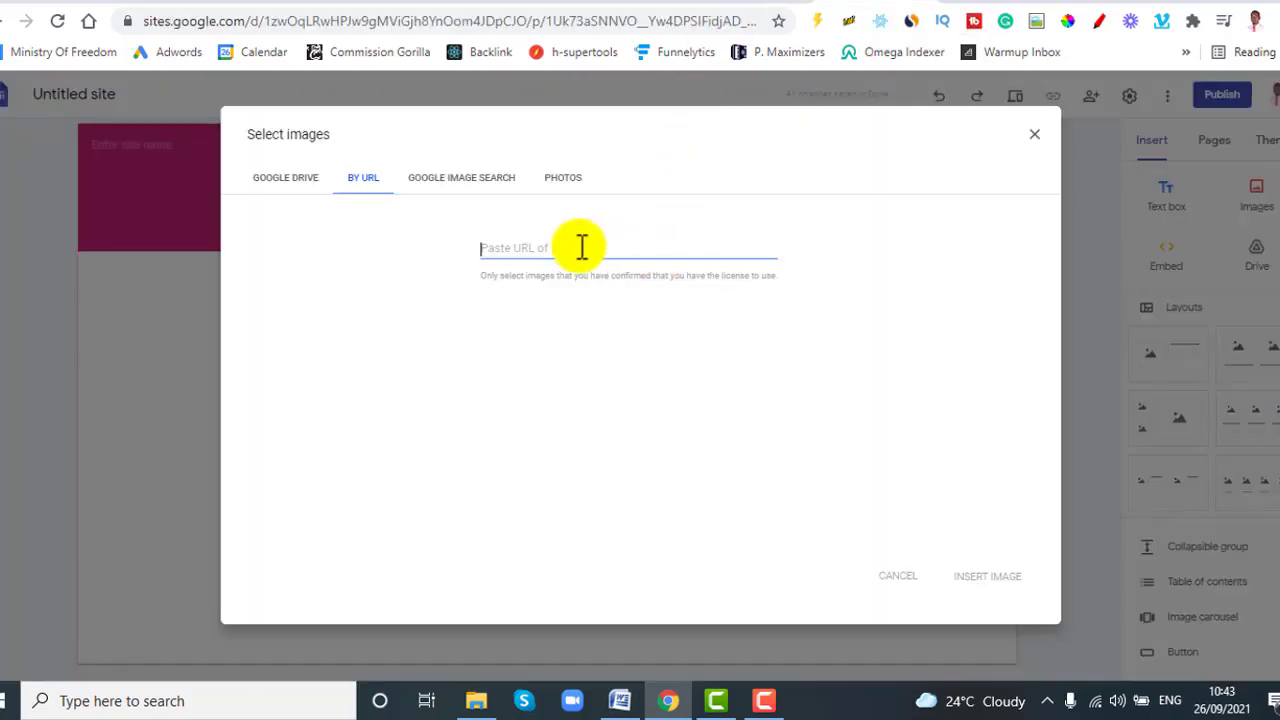
{"action": "key", "text": "ctrl+v"}
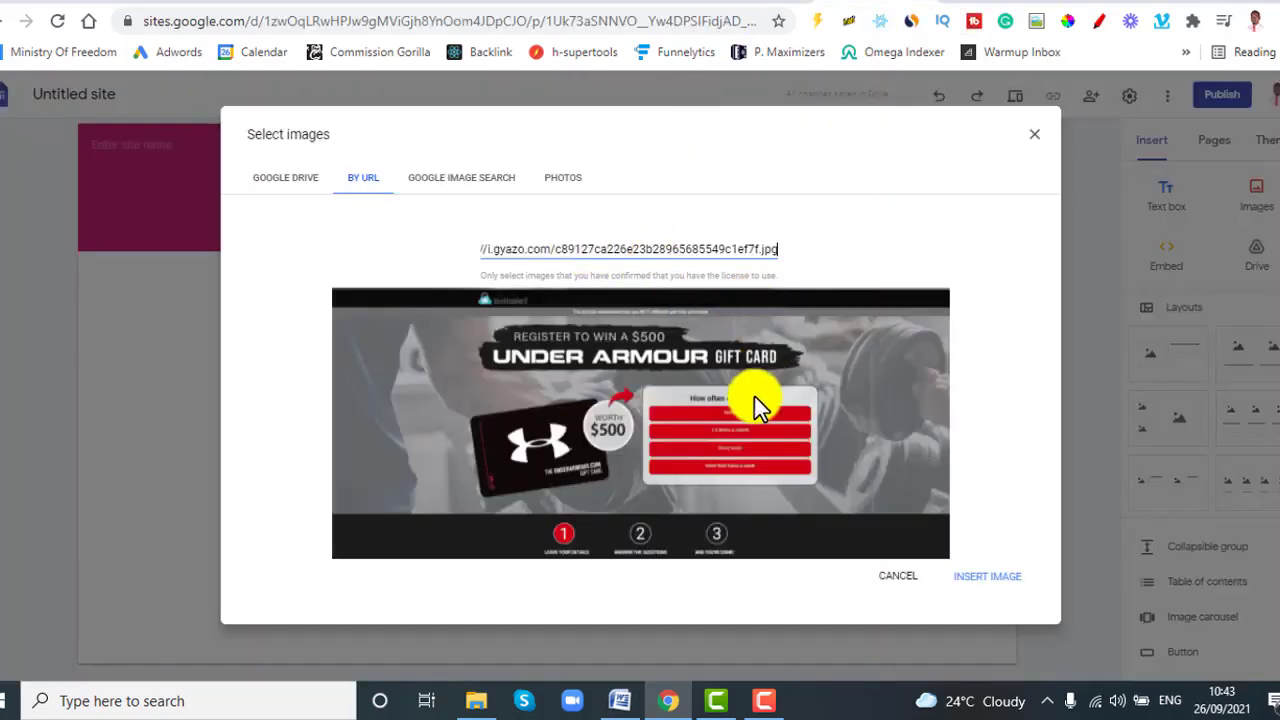
Insert the gift-card screenshot below the headline and enlarge it to nearly full page width.
{"action": "left_click", "coordinate": [1003, 579]}
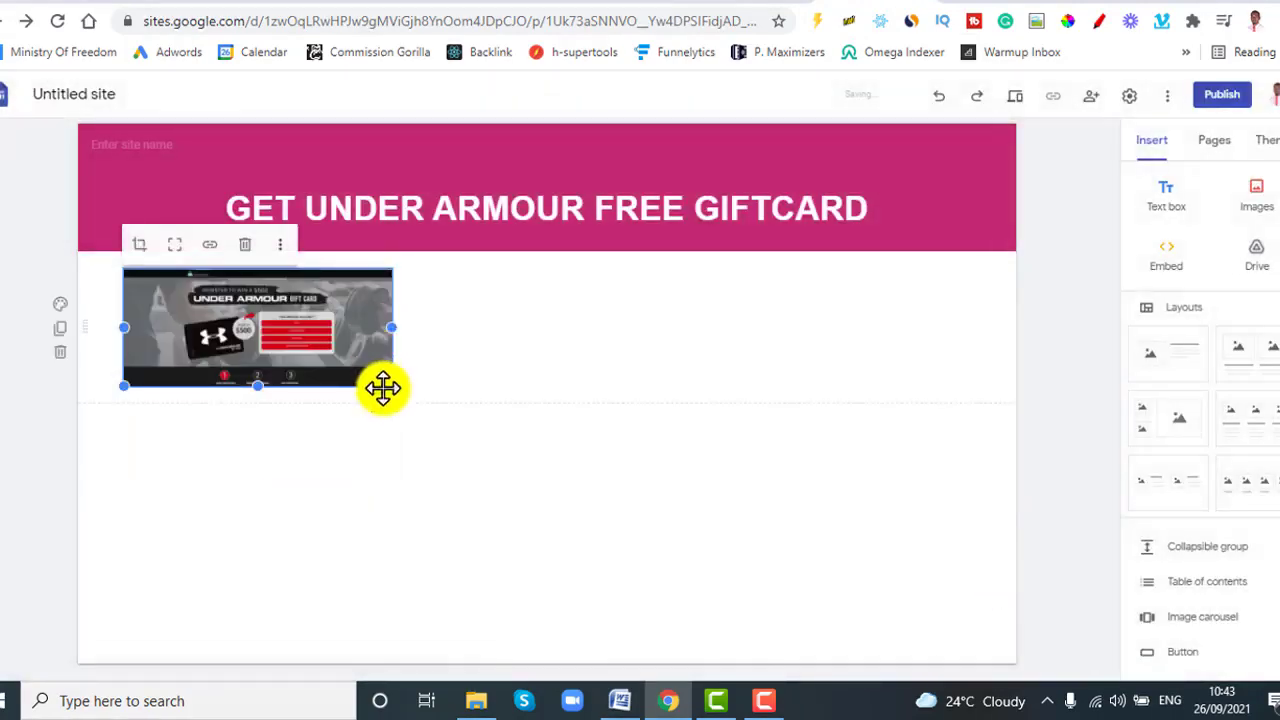
{"action": "left_click_drag", "start_coordinate": [389, 388], "coordinate": [920, 605]}
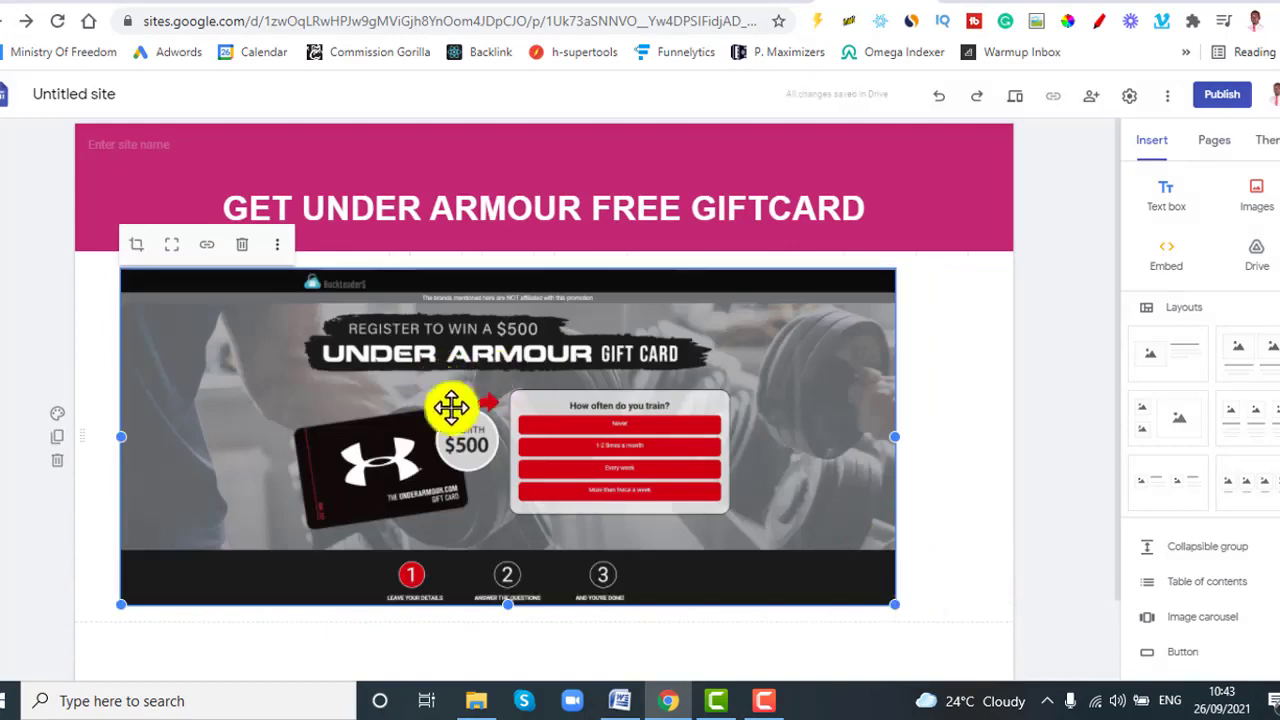
{"action": "left_click_drag", "start_coordinate": [462, 405], "coordinate": [515, 380]}
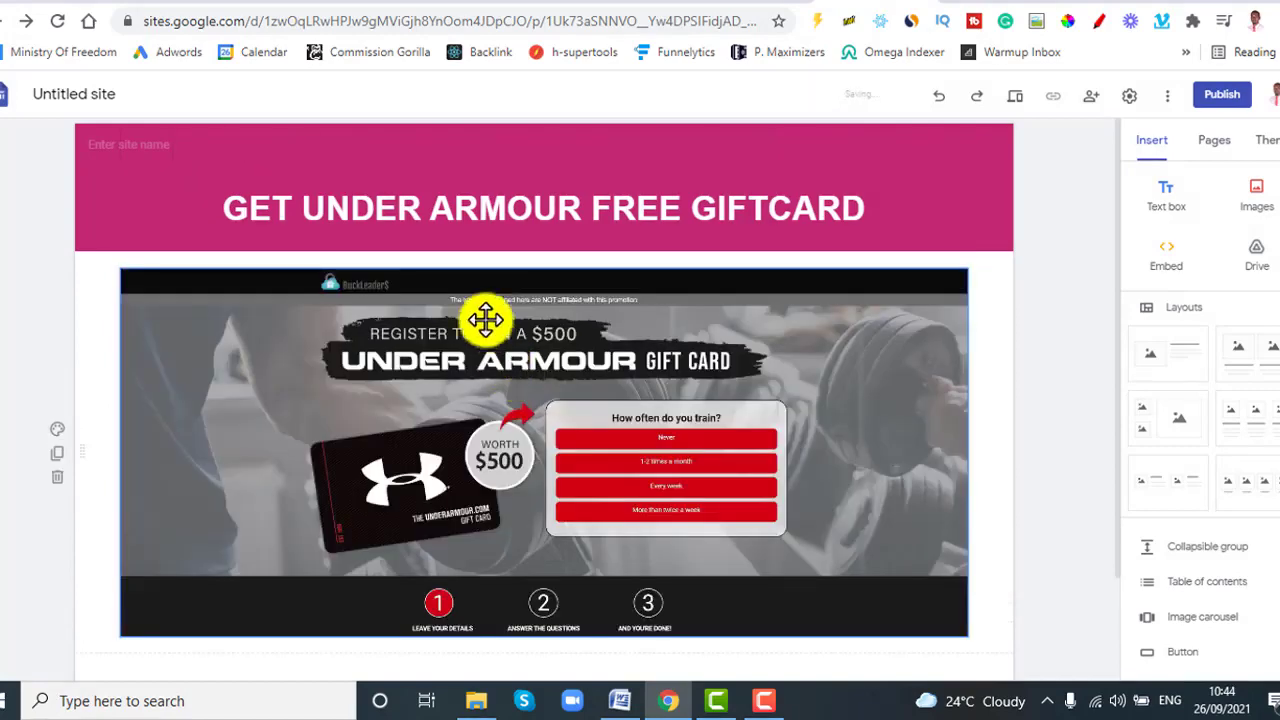
{"action": "scroll", "coordinate": [537, 332], "scroll_direction": "down", "scroll_amount": 2}
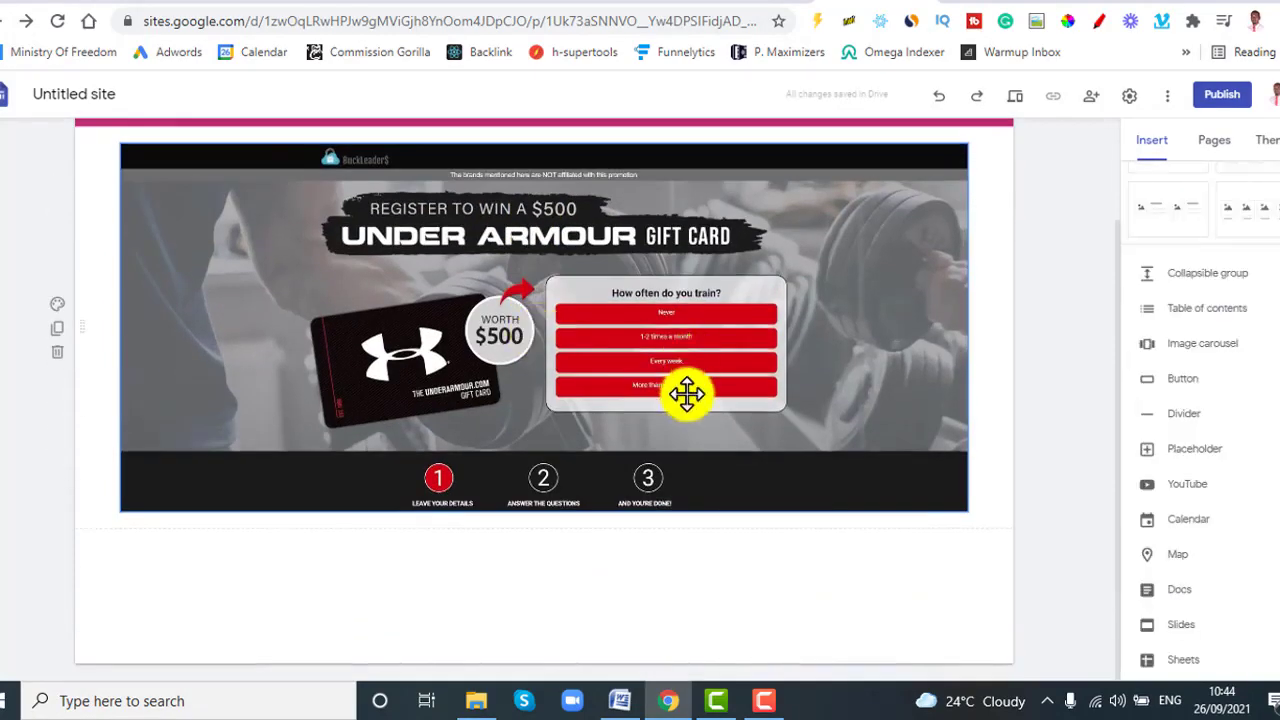
{"action": "scroll", "coordinate": [683, 391], "scroll_direction": "up", "scroll_amount": 2}
{"action": "scroll", "coordinate": [639, 309], "scroll_direction": "down", "scroll_amount": 1}
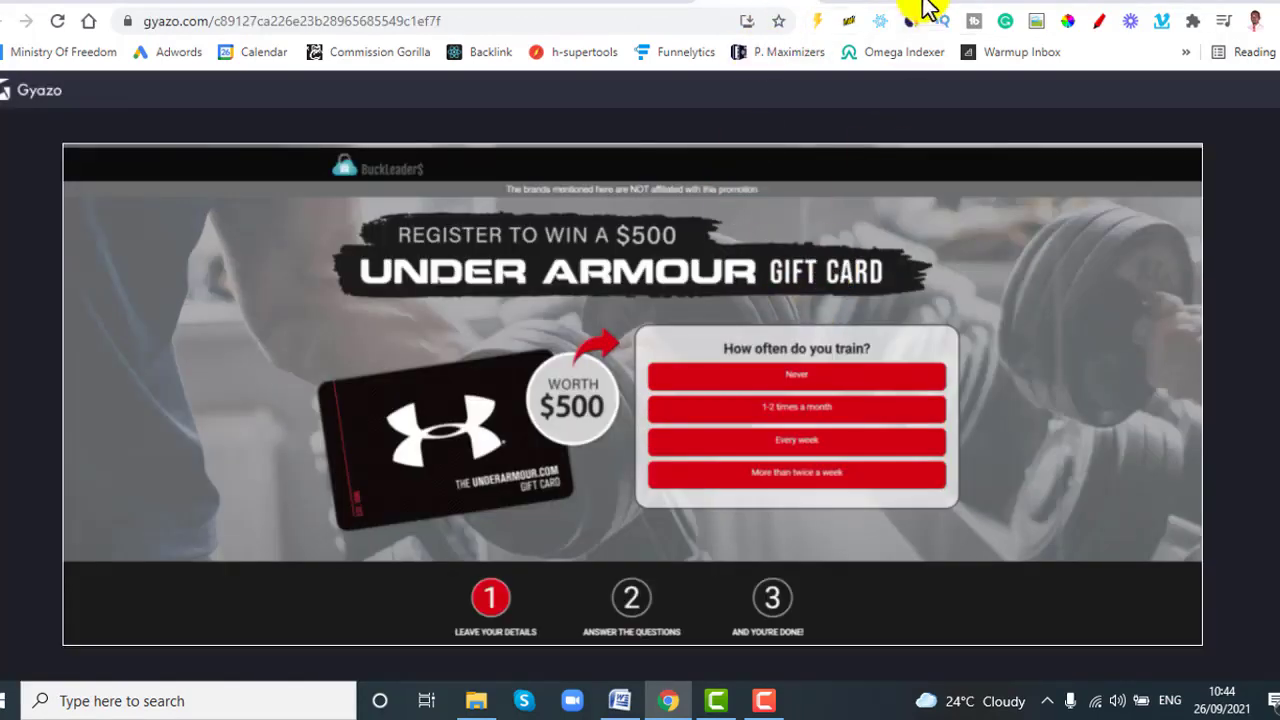
{"action": "left_click", "coordinate": [880, 3]}
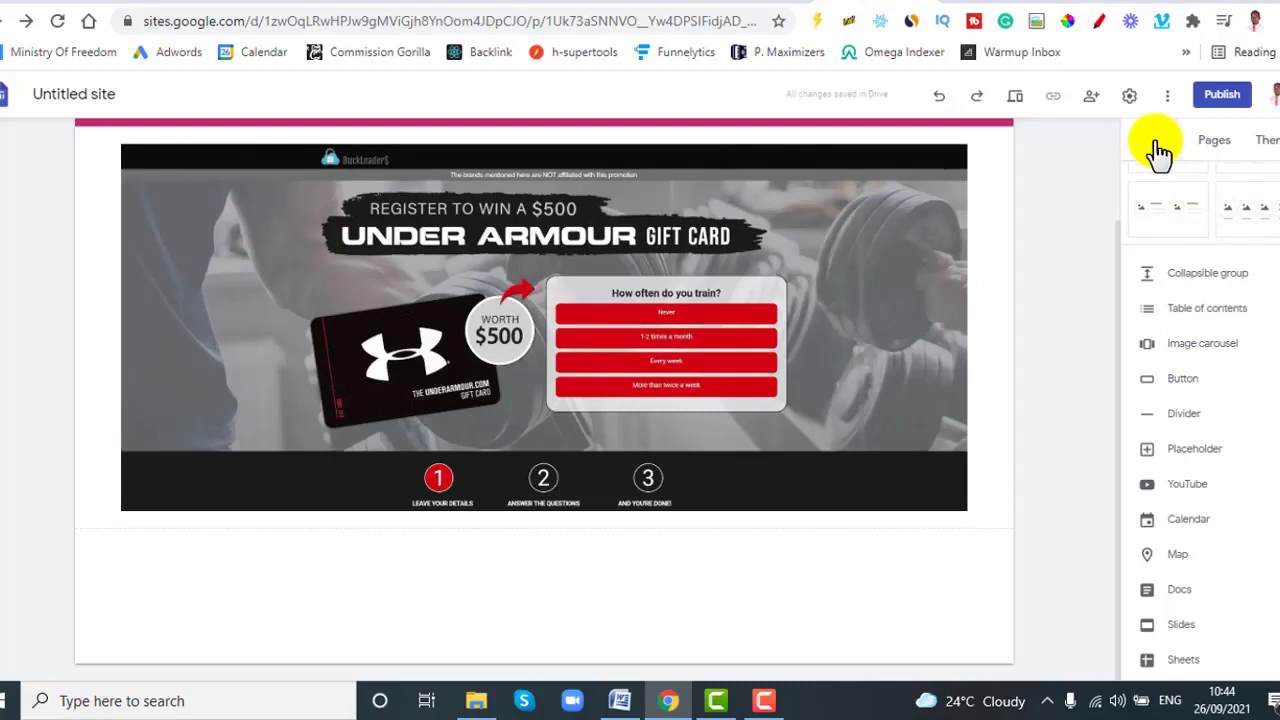
Add a button named 'Get Under Armour FREE Giftcard', leaving its link to fill in.
{"action": "left_click", "coordinate": [1178, 382]}
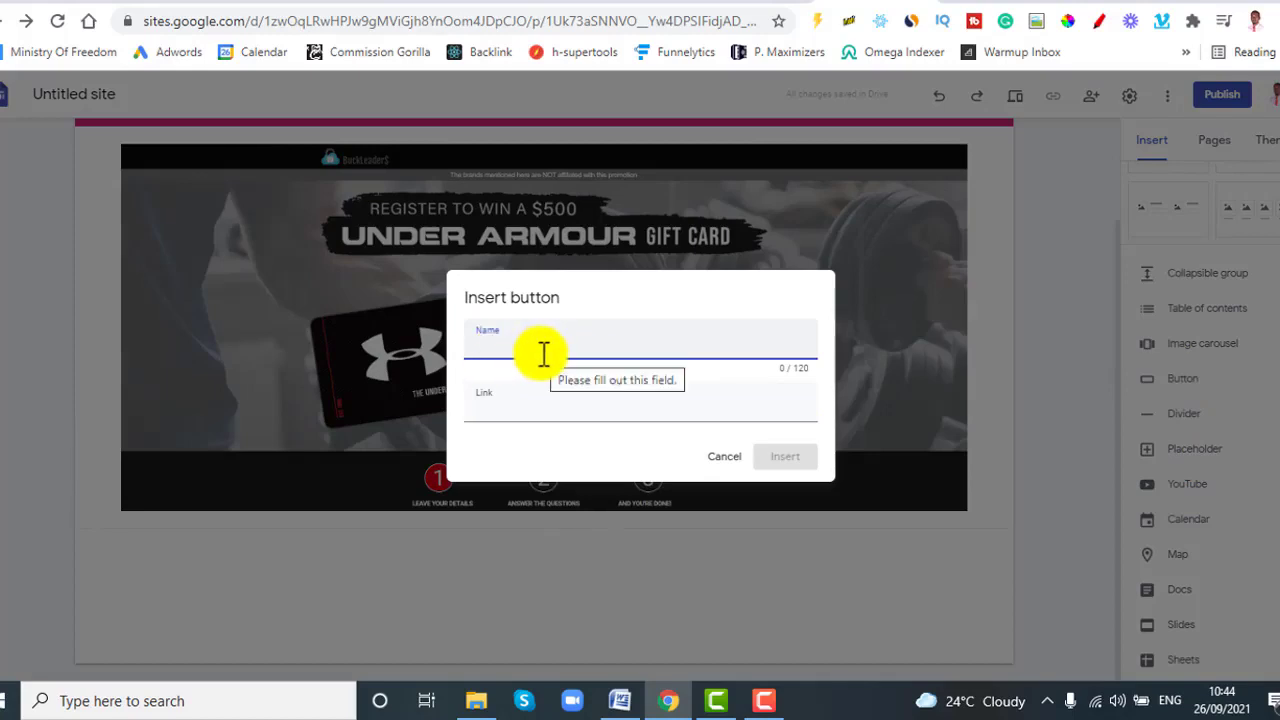
{"action": "type", "text": "Get Under"}
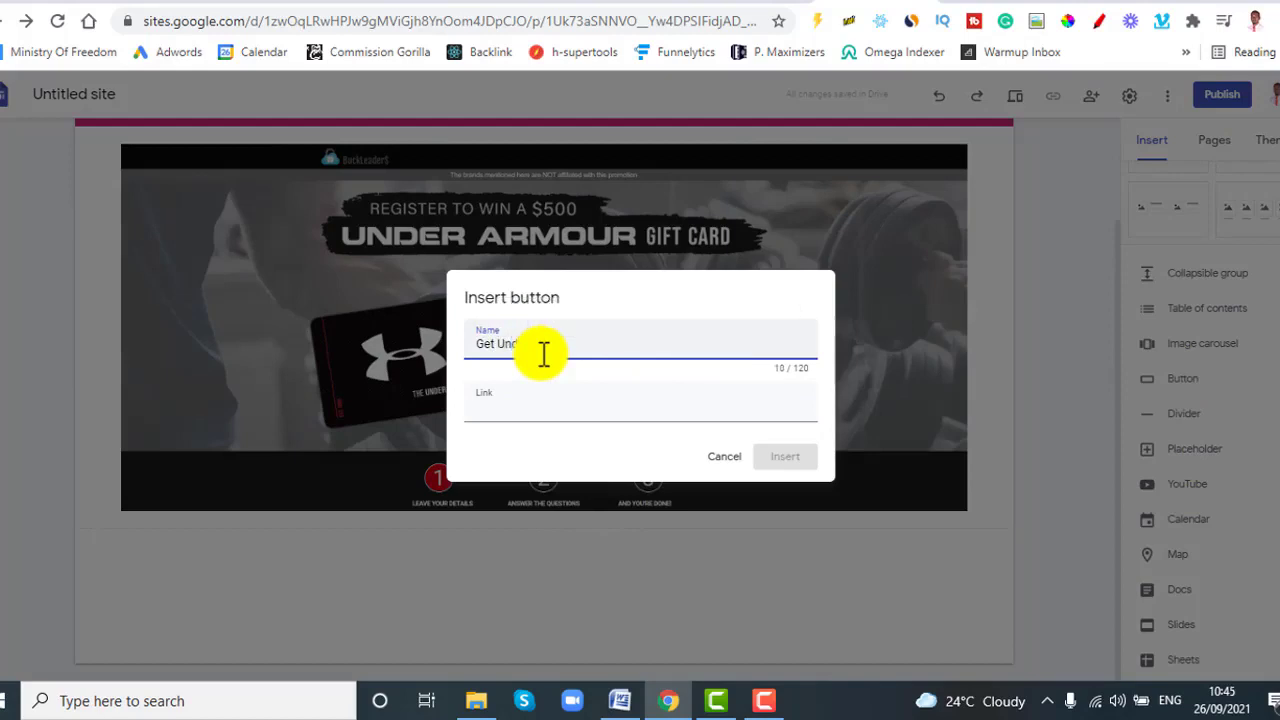
{"action": "type", "text": " Armo"}
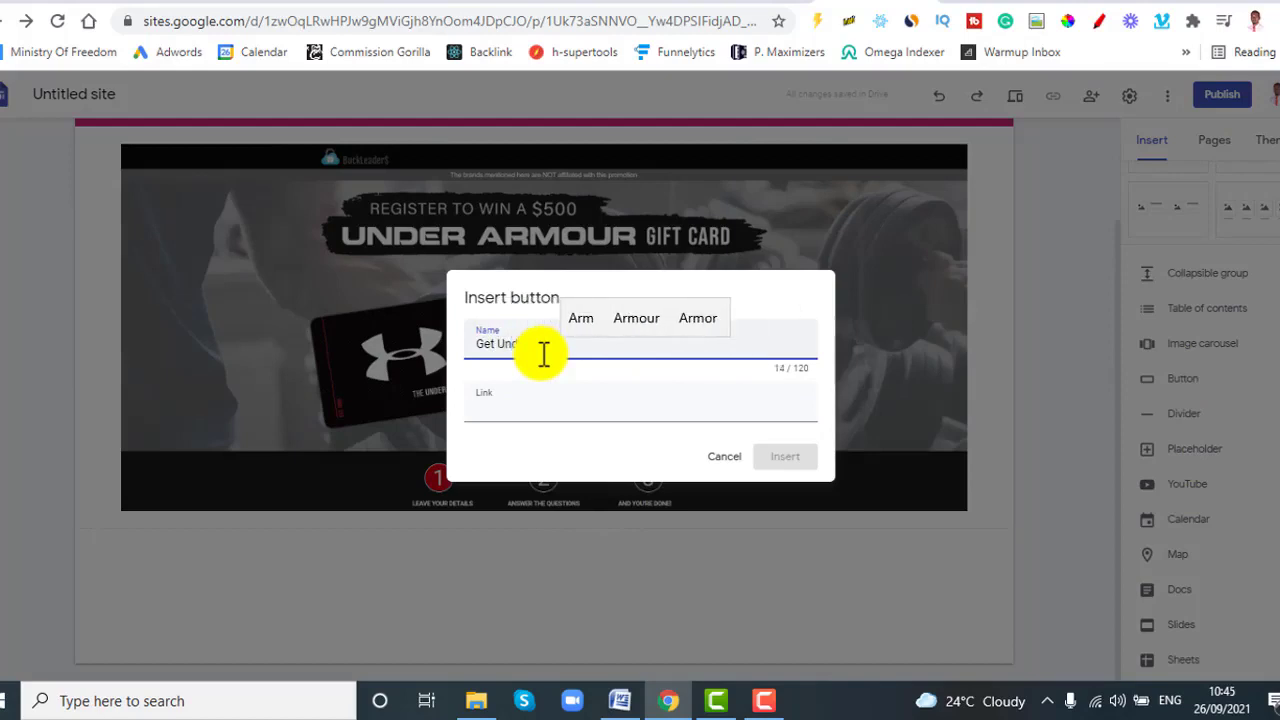
{"action": "type", "text": "ur Free Giftcard"}
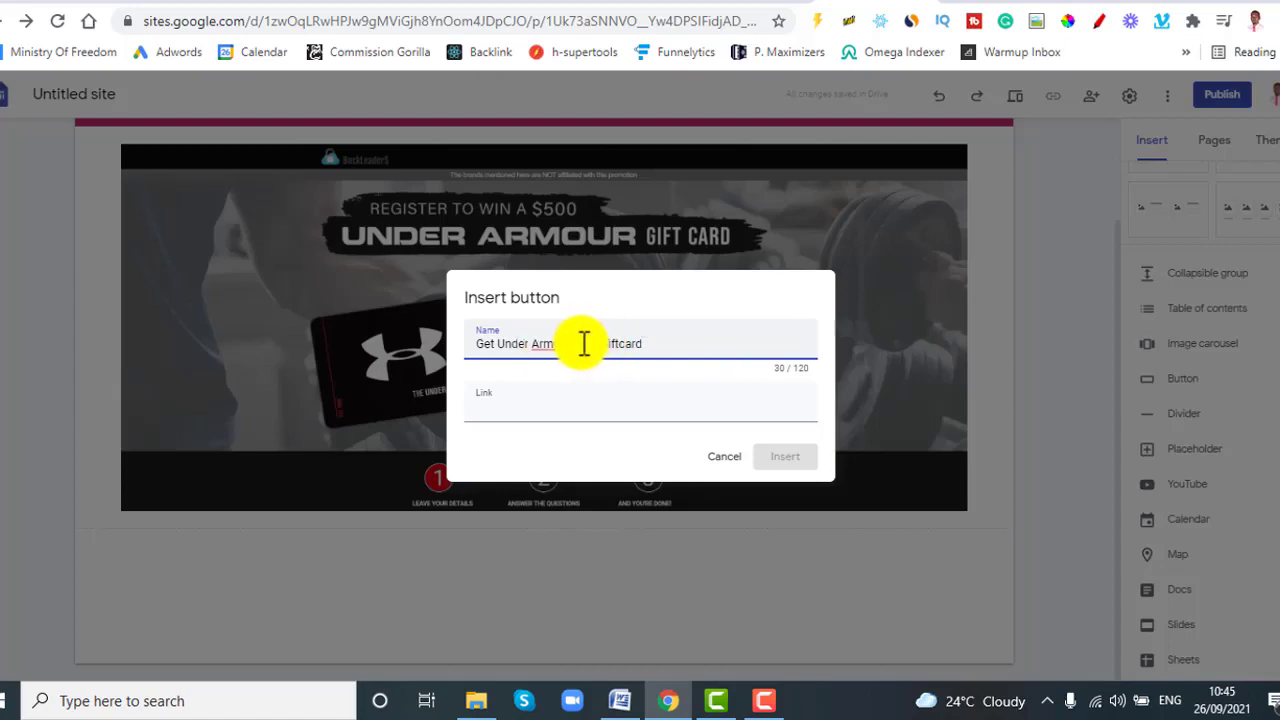
{"action": "type", "text": "FREE"}
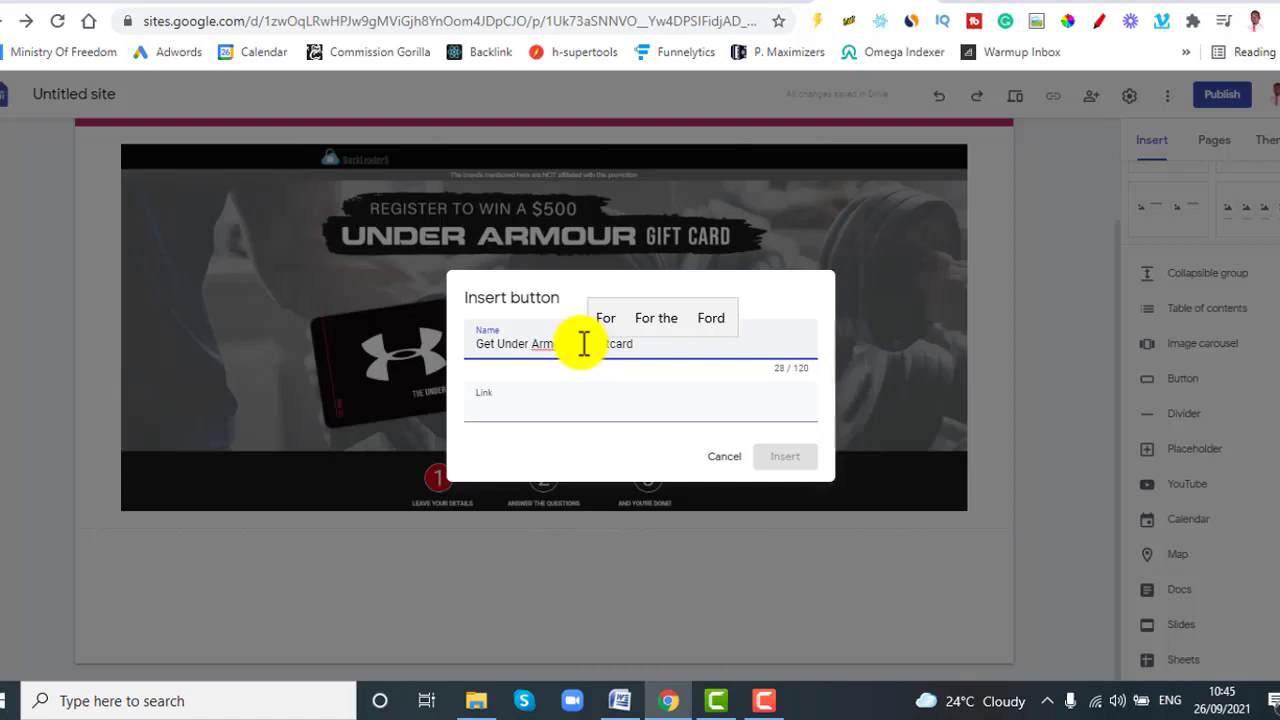
{"action": "left_click", "coordinate": [510, 410]}
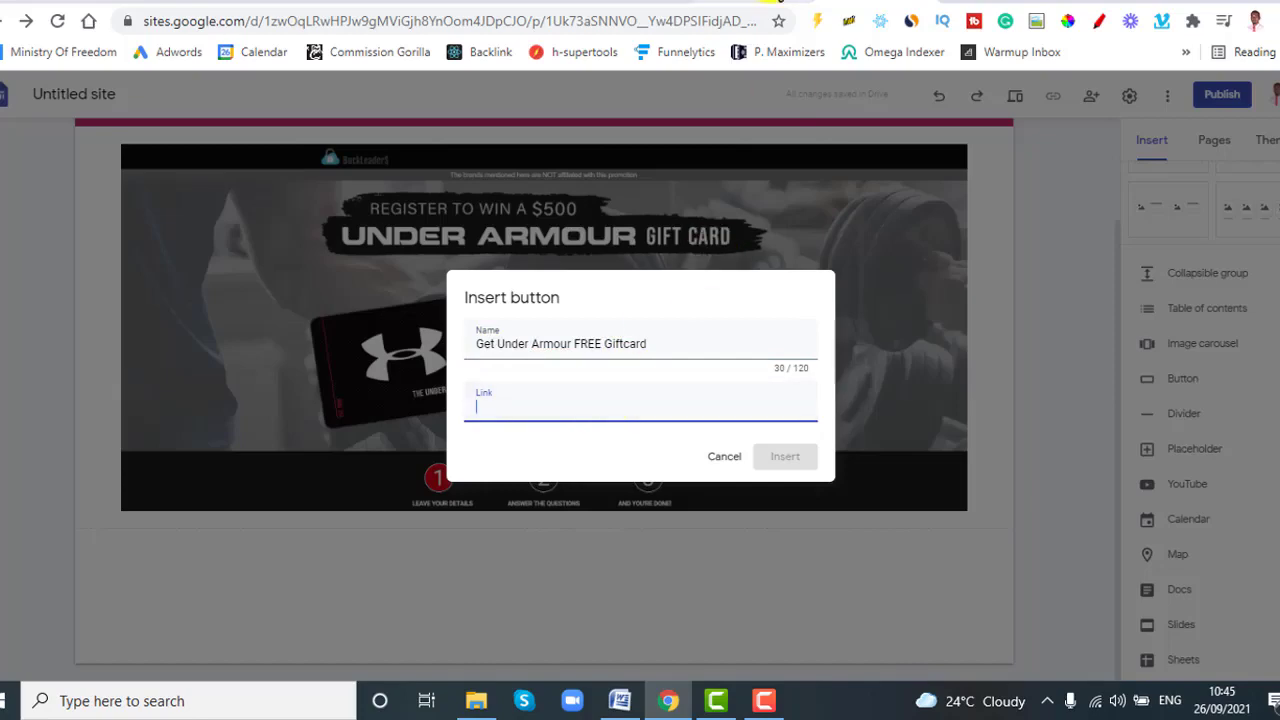
{"action": "left_click", "coordinate": [765, 2]}
Copy the campaign's short tracking URL from Campaign Creatives and return to the button dialog.
{"action": "left_click", "coordinate": [628, 2]}
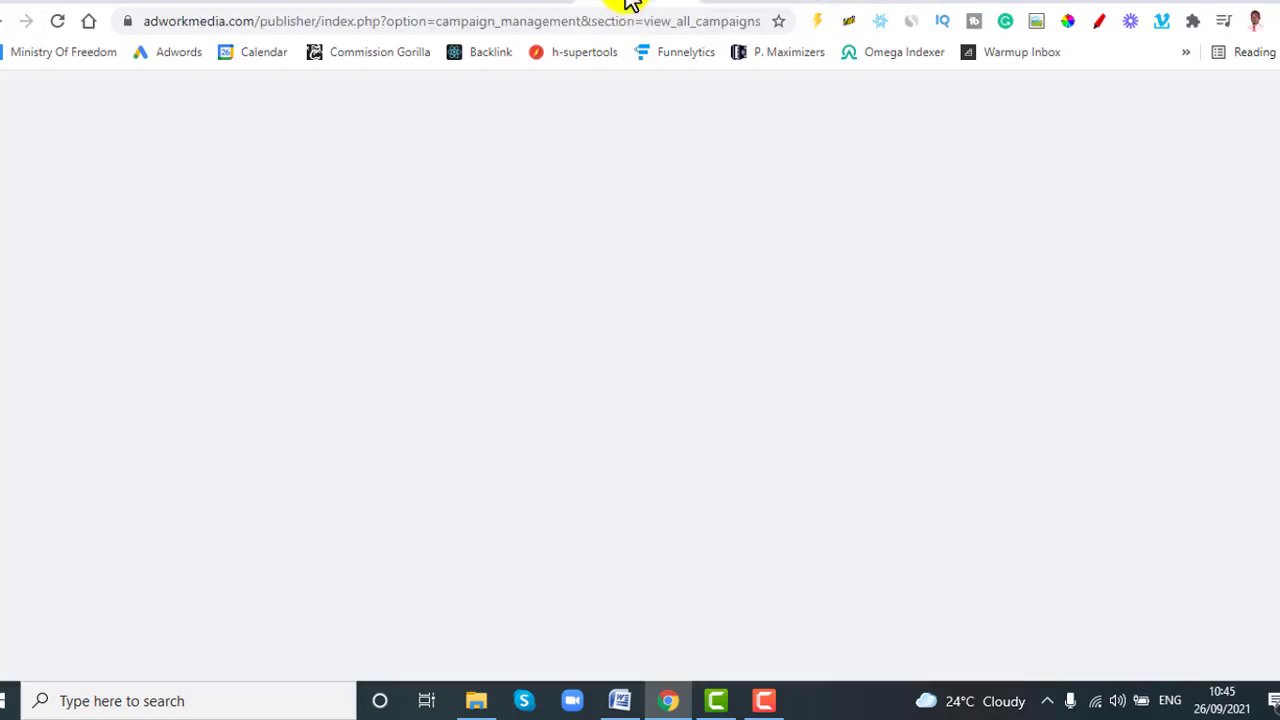
{"action": "scroll", "coordinate": [897, 354], "scroll_direction": "down", "scroll_amount": 6}
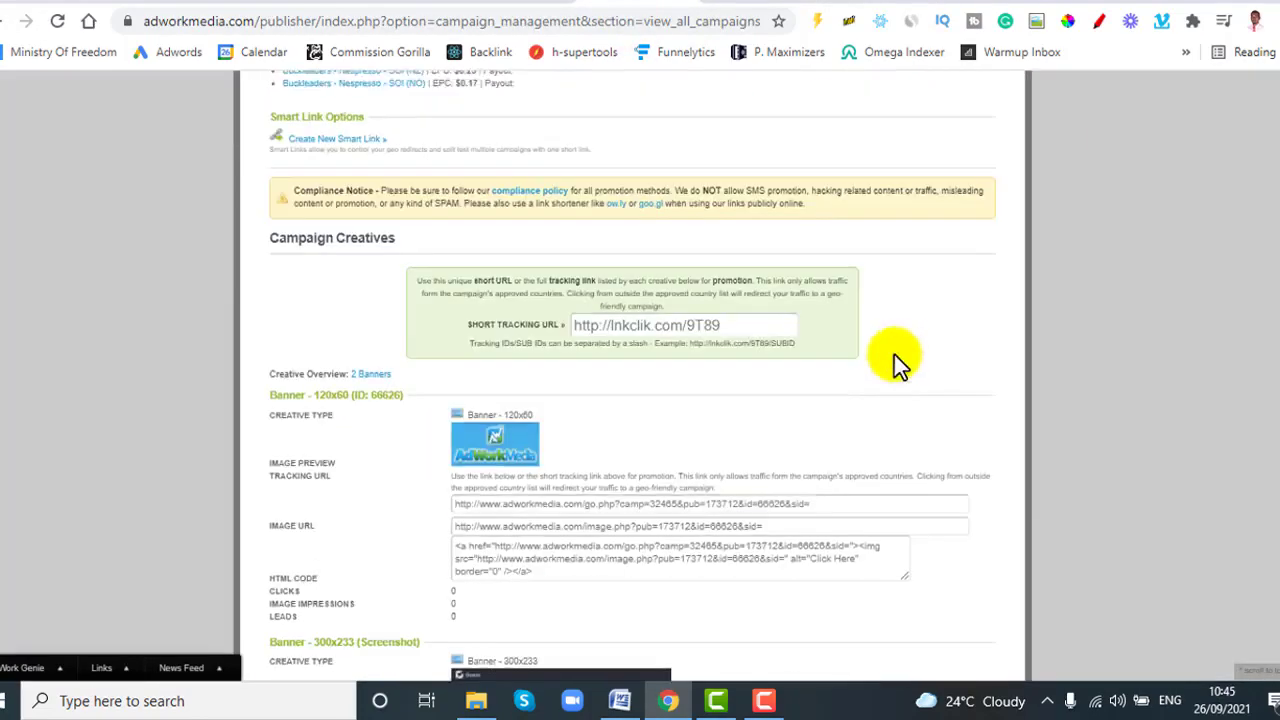
{"action": "left_click", "coordinate": [745, 310]}
{"action": "key", "text": "ctrl+c"}
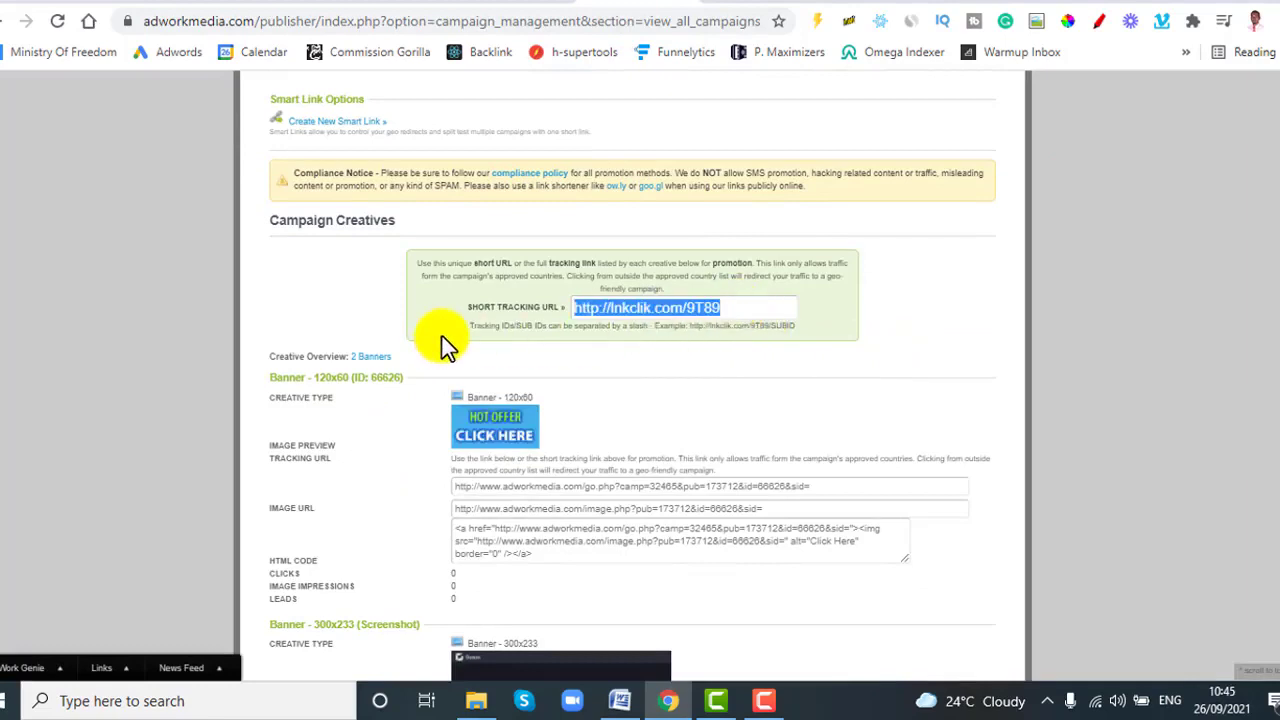
{"action": "key", "text": "ctrl+Tab"}
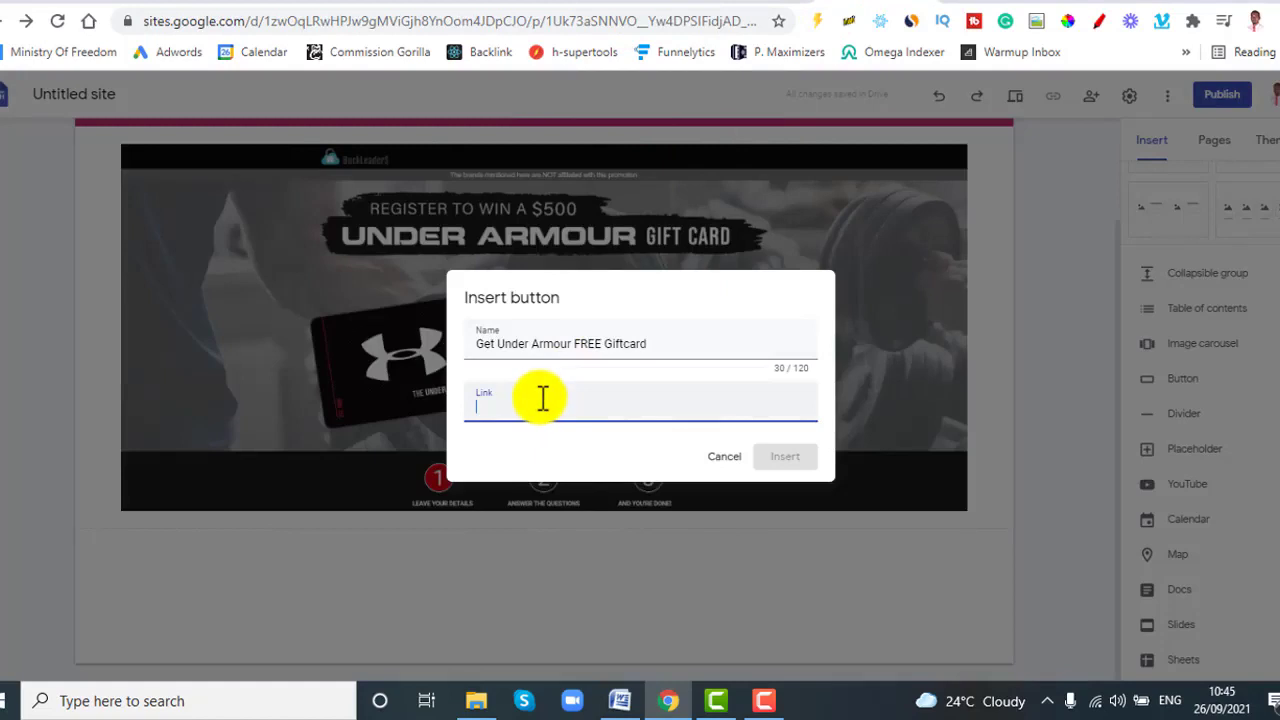
{"action": "key", "text": "ctrl+v"}
{"action": "left_click", "coordinate": [780, 457]}
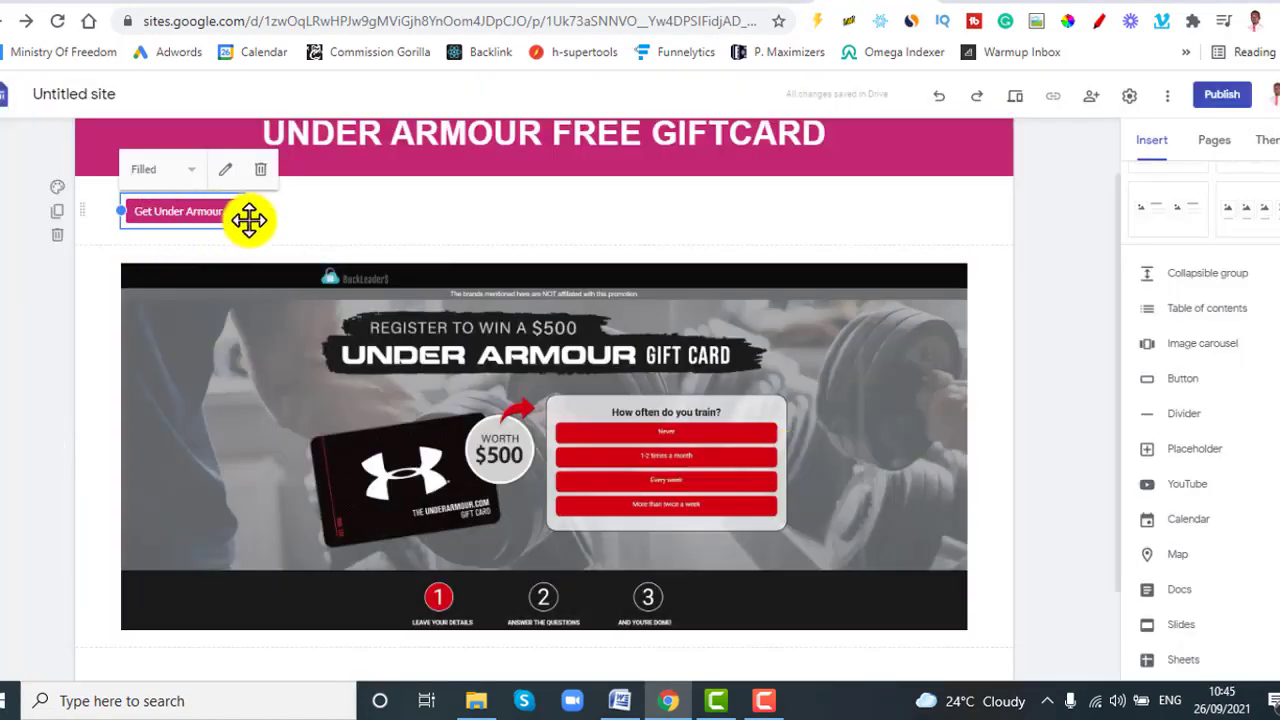
{"action": "left_click_drag", "start_coordinate": [243, 209], "coordinate": [664, 204]}
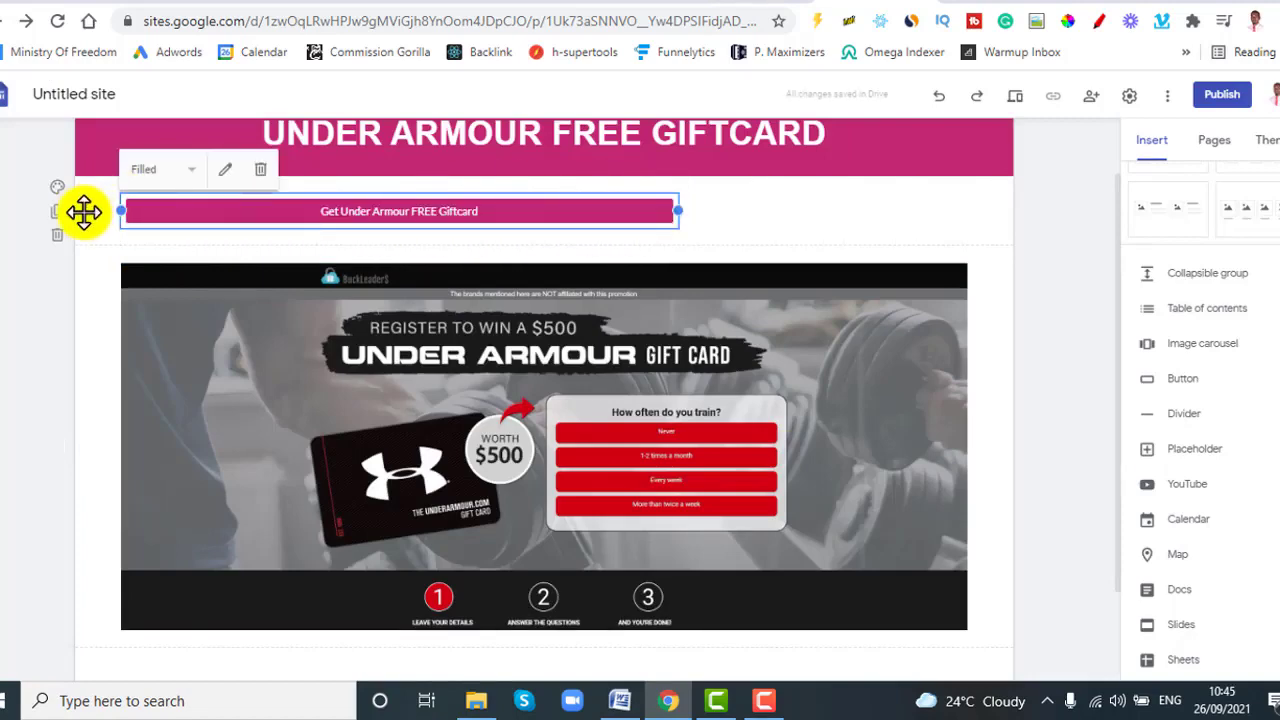
{"action": "left_click_drag", "start_coordinate": [85, 212], "coordinate": [85, 551]}
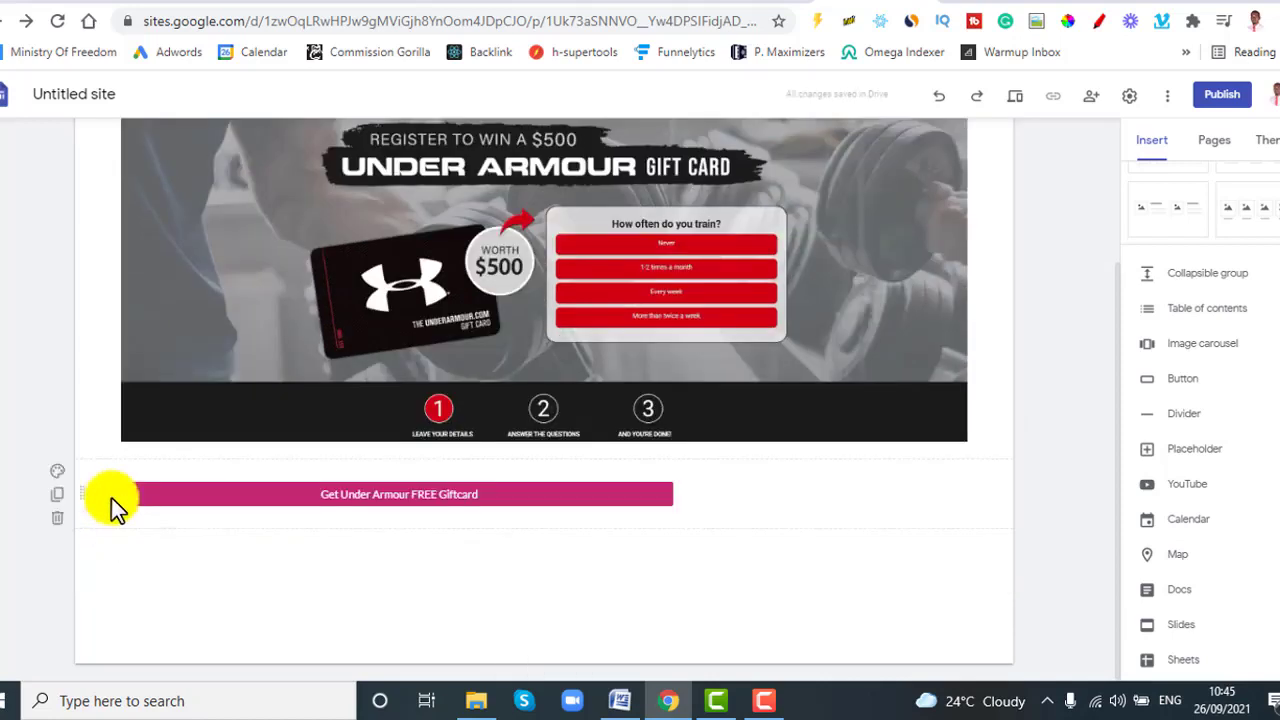
Centre the Get Under Armour FREE Giftcard button under the offer image.
{"action": "left_click", "coordinate": [682, 497]}
{"action": "double_click", "coordinate": [682, 497]}
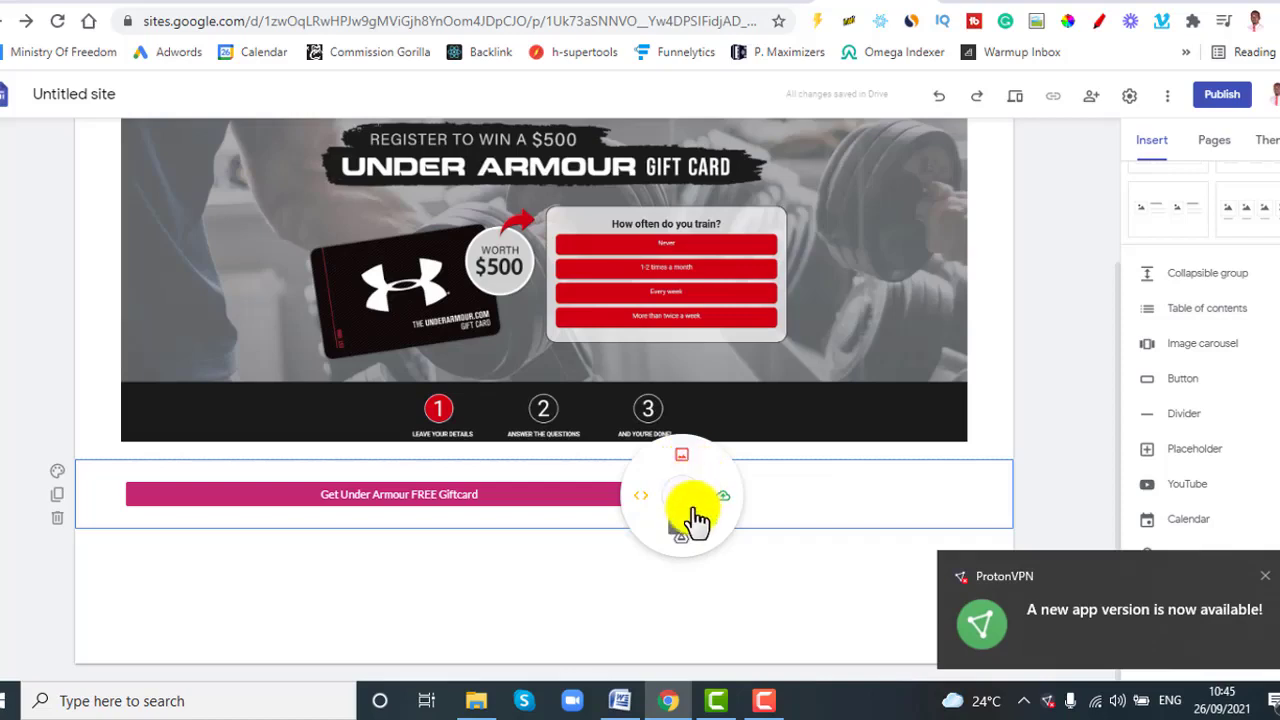
{"action": "left_click_drag", "start_coordinate": [508, 500], "coordinate": [563, 500]}
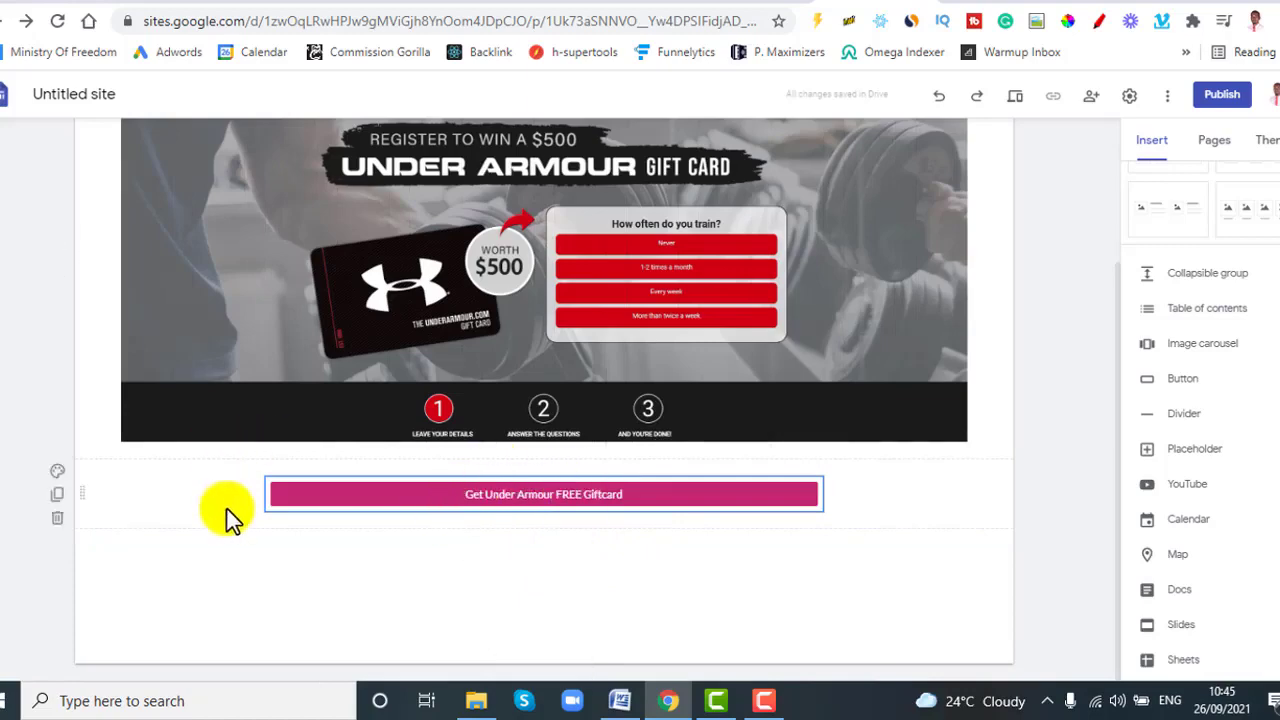
{"action": "scroll", "coordinate": [670, 398], "scroll_direction": "up", "scroll_amount": 1}
{"action": "scroll", "coordinate": [668, 398], "scroll_direction": "up", "scroll_amount": 2}
{"action": "scroll", "coordinate": [666, 440], "scroll_direction": "down", "scroll_amount": 3}
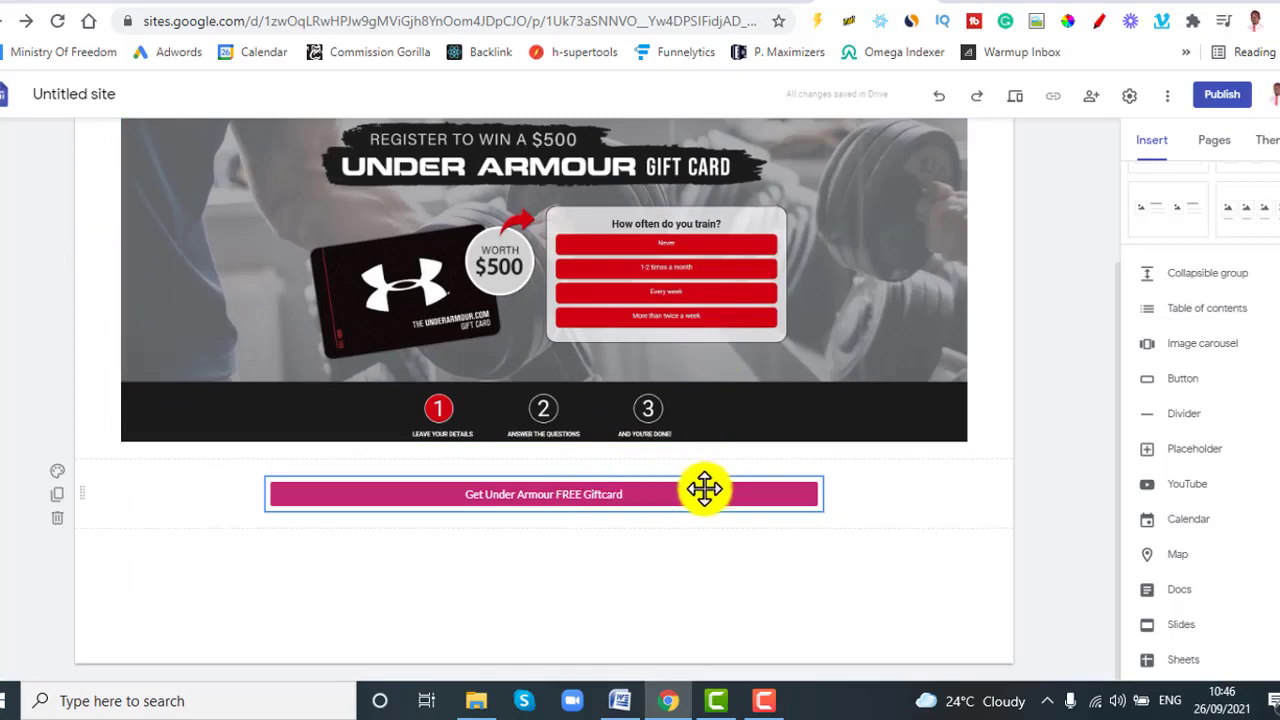
Confirm the button's name and link, then start publishing the site.
{"action": "left_click", "coordinate": [652, 496]}
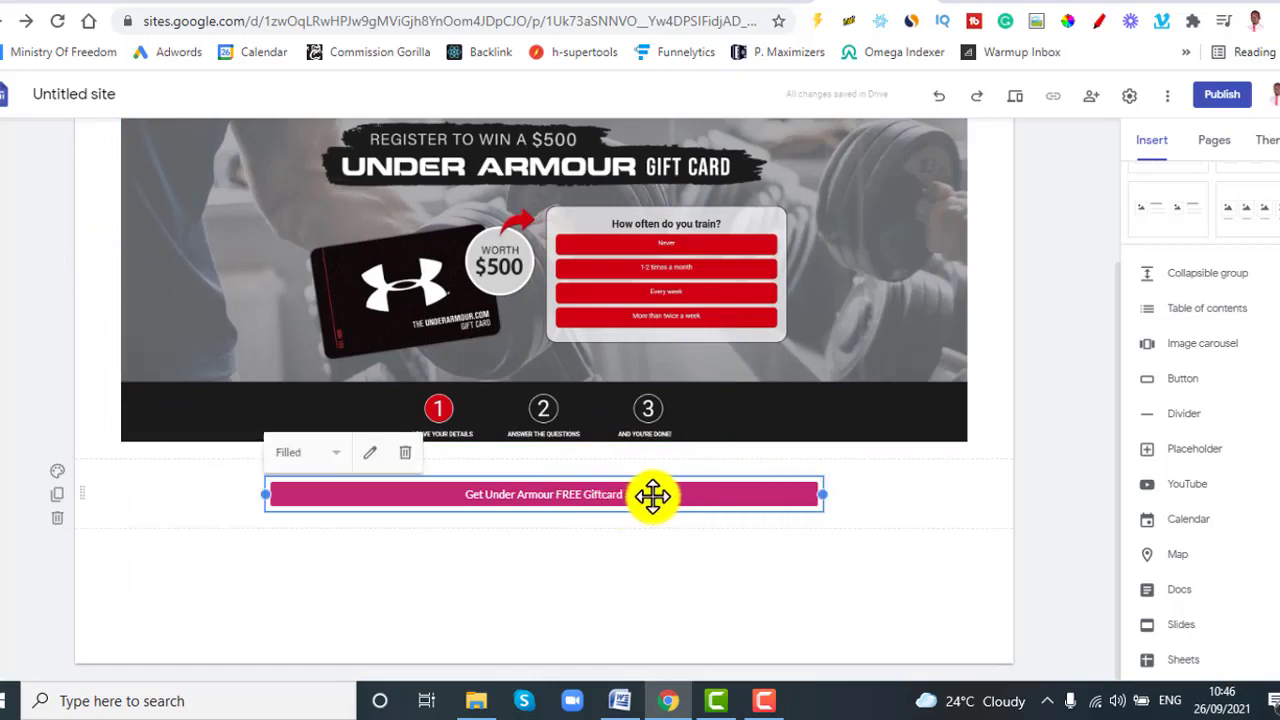
{"action": "left_click", "coordinate": [331, 459]}
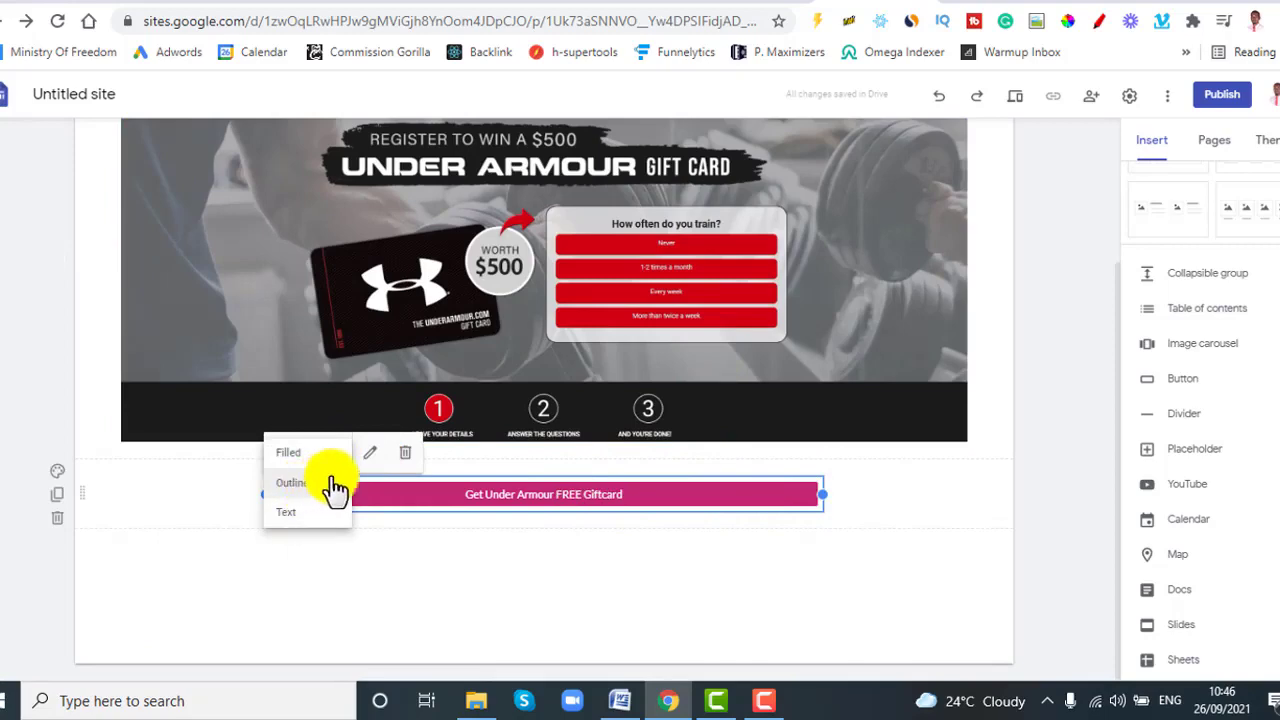
{"action": "left_click", "coordinate": [370, 452]}
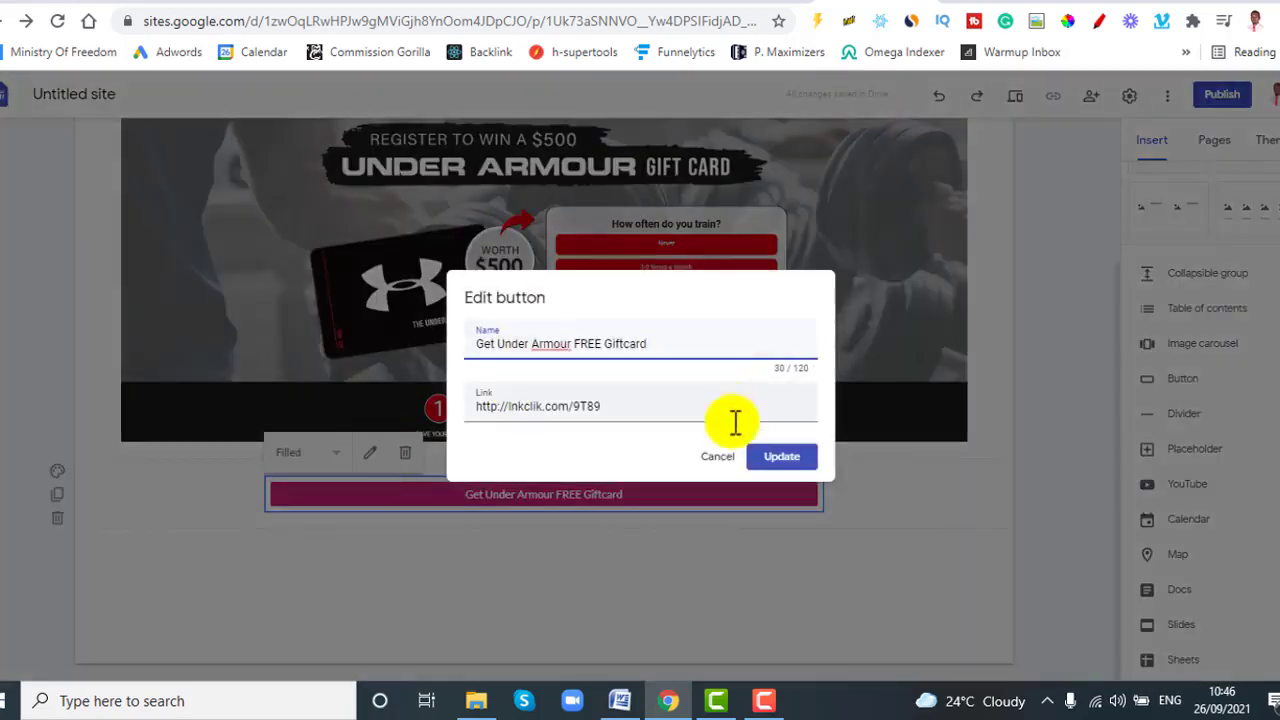
{"action": "left_click", "coordinate": [790, 457]}
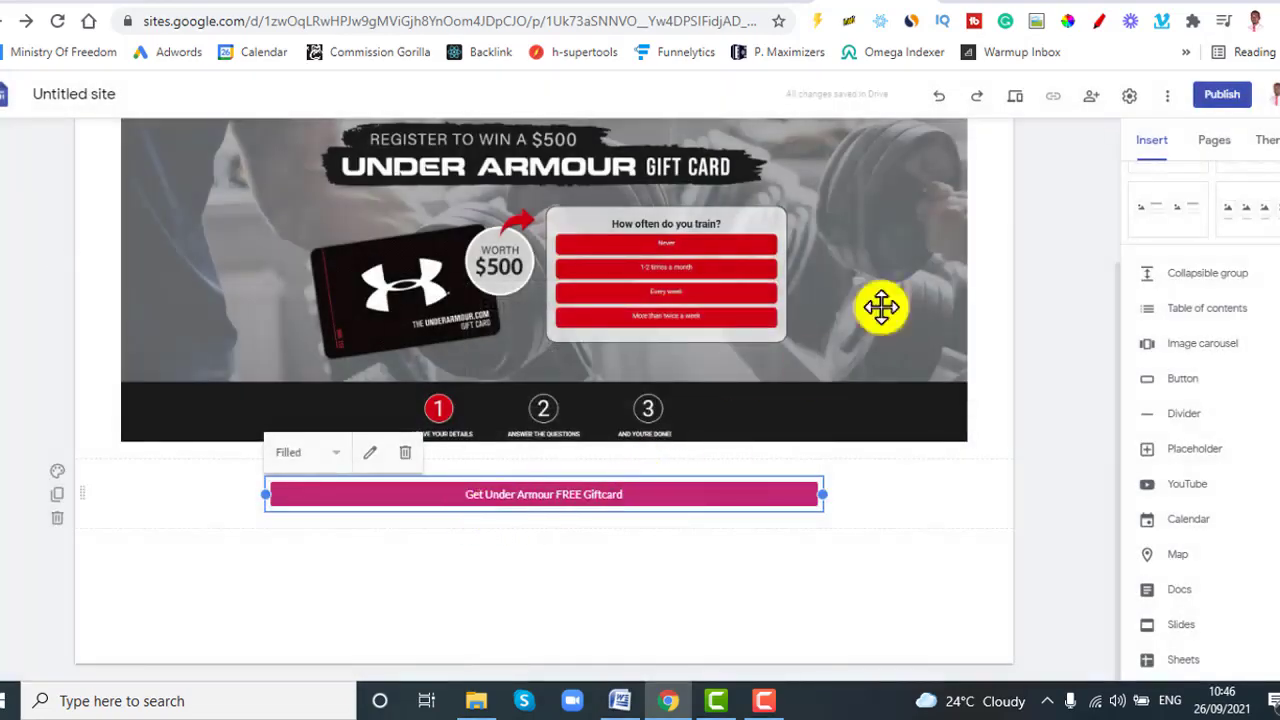
{"action": "left_click", "coordinate": [1224, 100]}
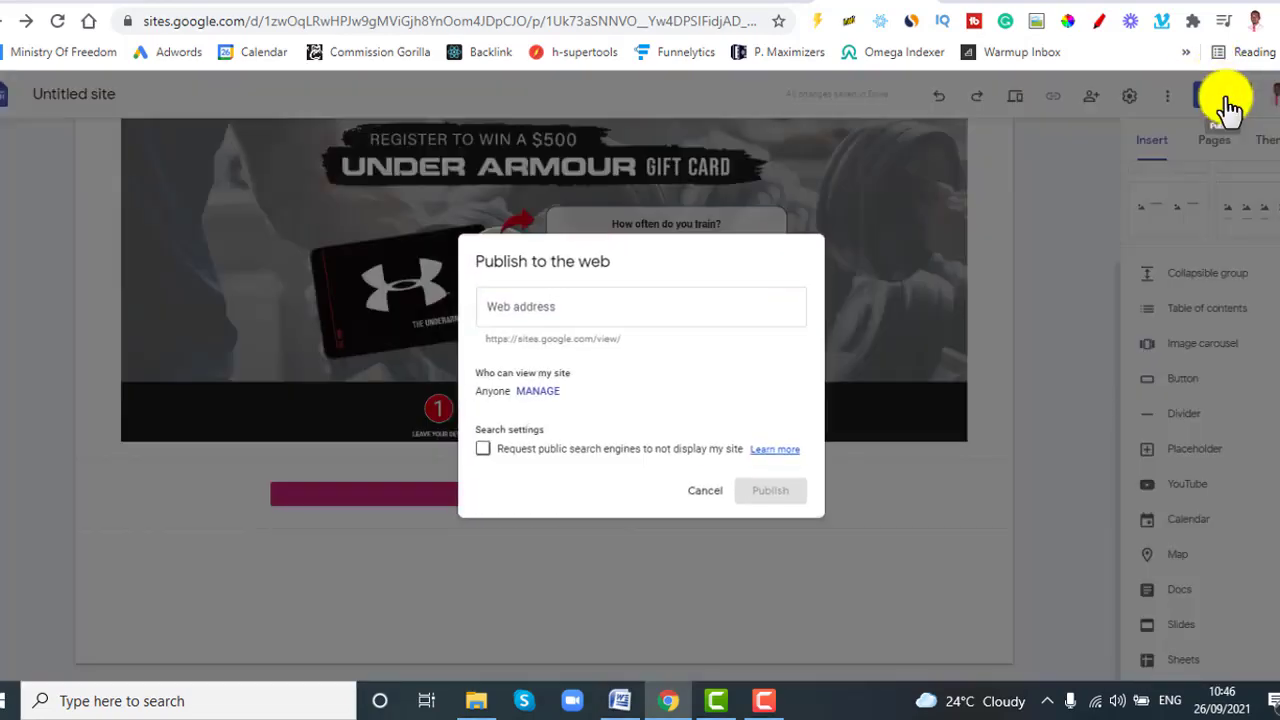
Correct the web address to 'under-armour-giftcards' and publish the site.
{"action": "left_click", "coordinate": [537, 303]}
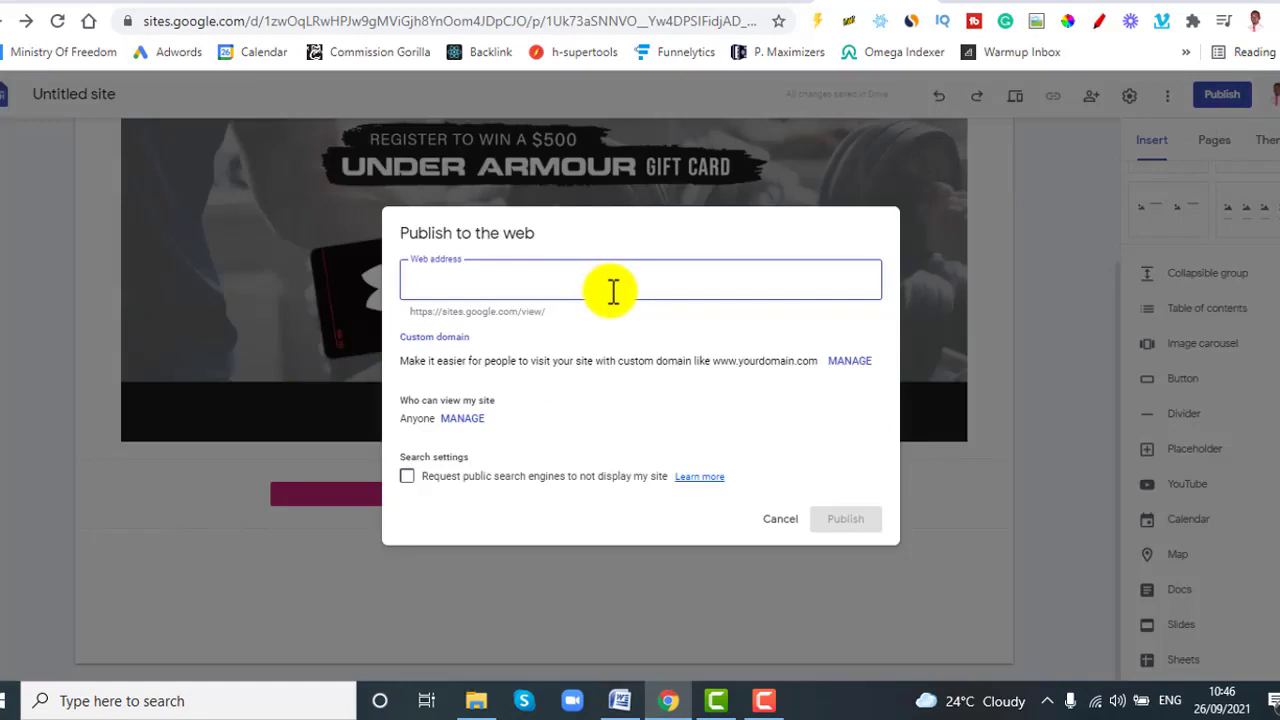
{"action": "type", "text": "u"}
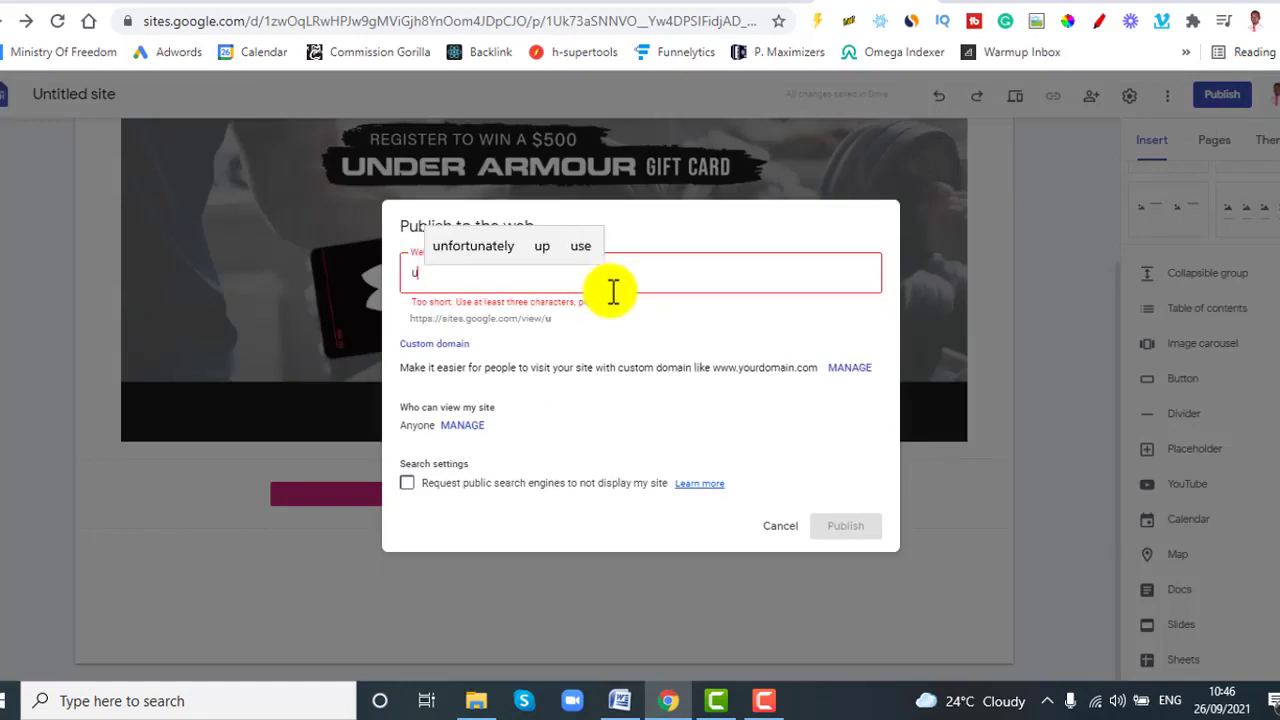
{"action": "type", "text": "nder"}
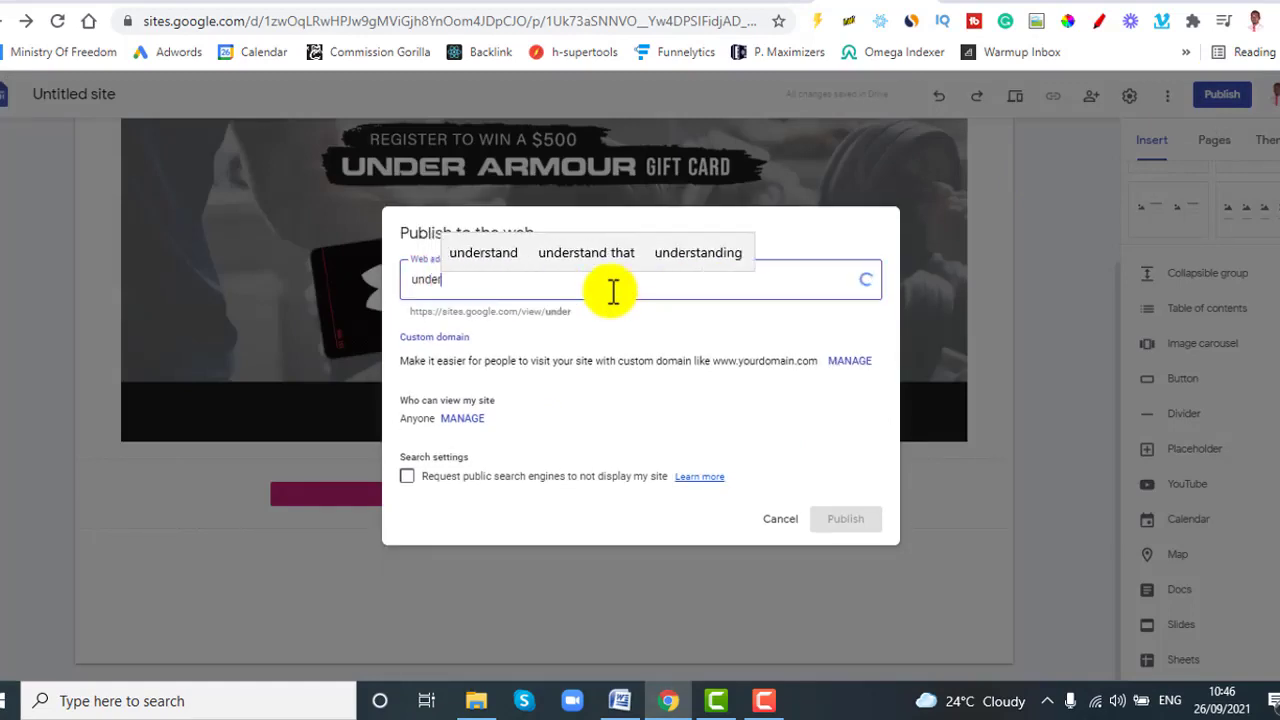
{"action": "type", "text": "-armounr"}
{"action": "left_click", "coordinate": [522, 254]}
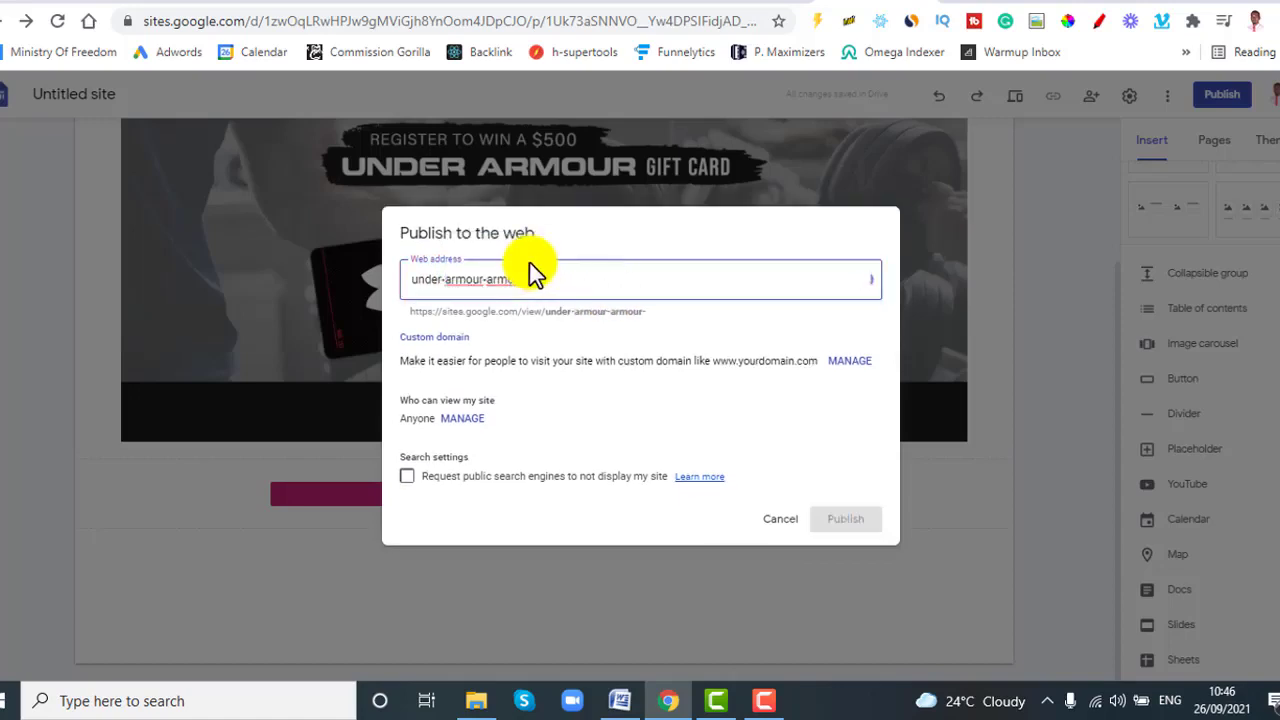
{"action": "left_click_drag", "start_coordinate": [484, 281], "coordinate": [450, 281]}
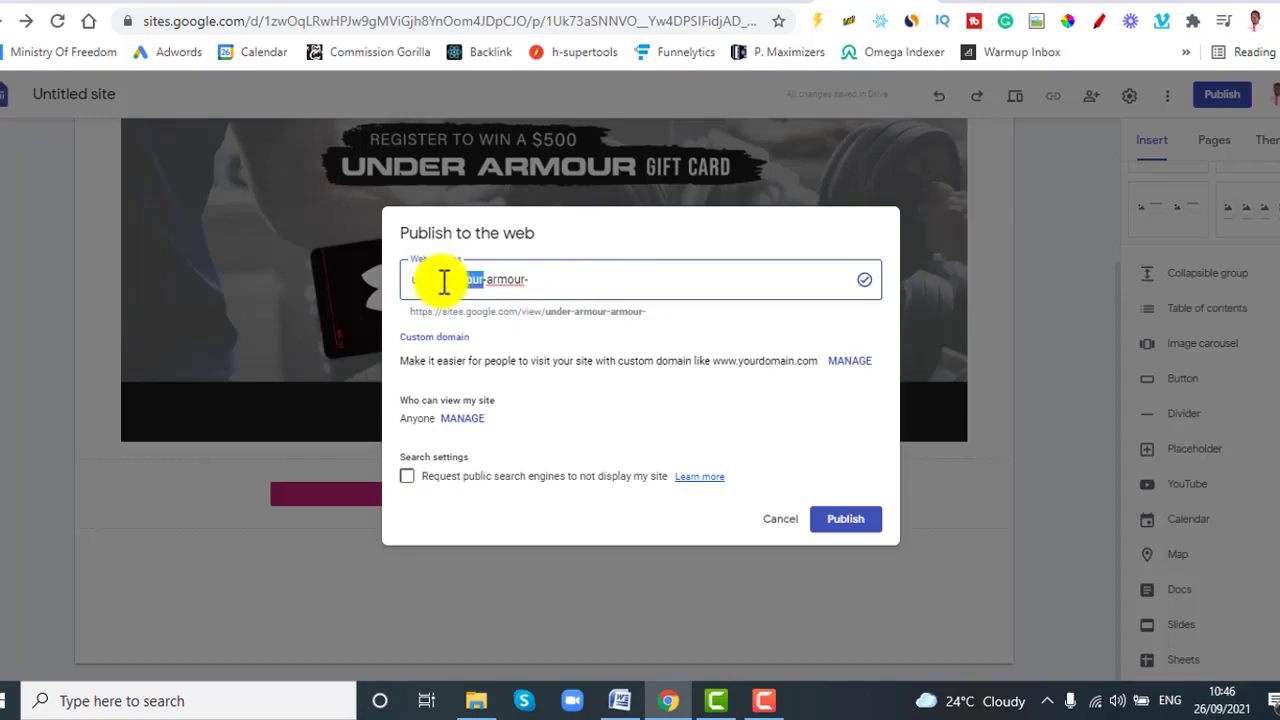
{"action": "key", "text": "BackSpace"}
{"action": "key", "text": "BackSpace"}
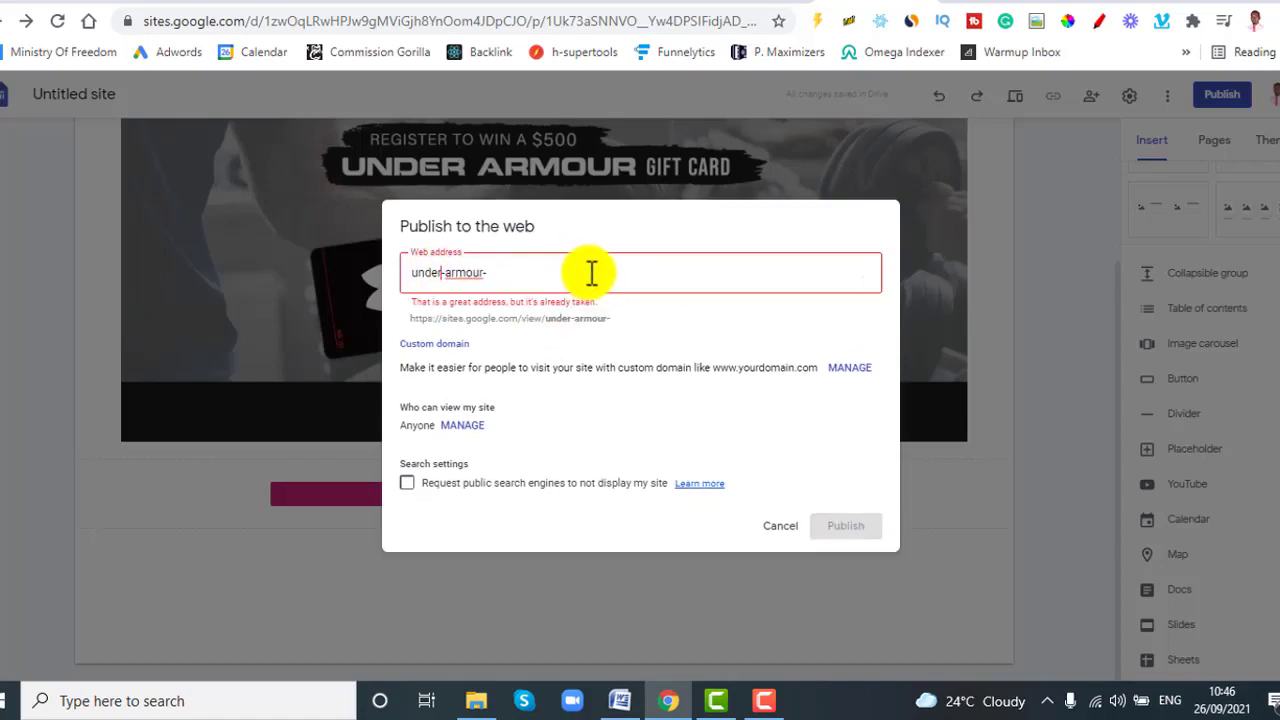
{"action": "key", "text": "BackSpace"}
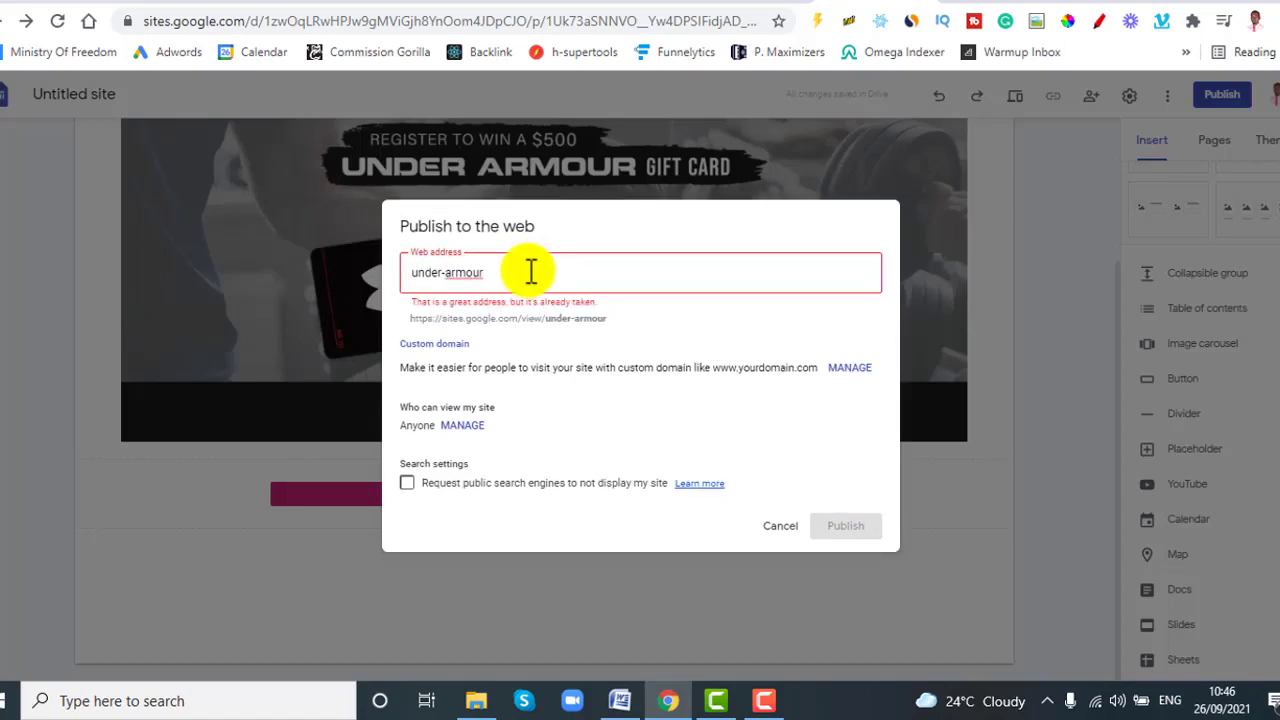
{"action": "type", "text": "-gif"}
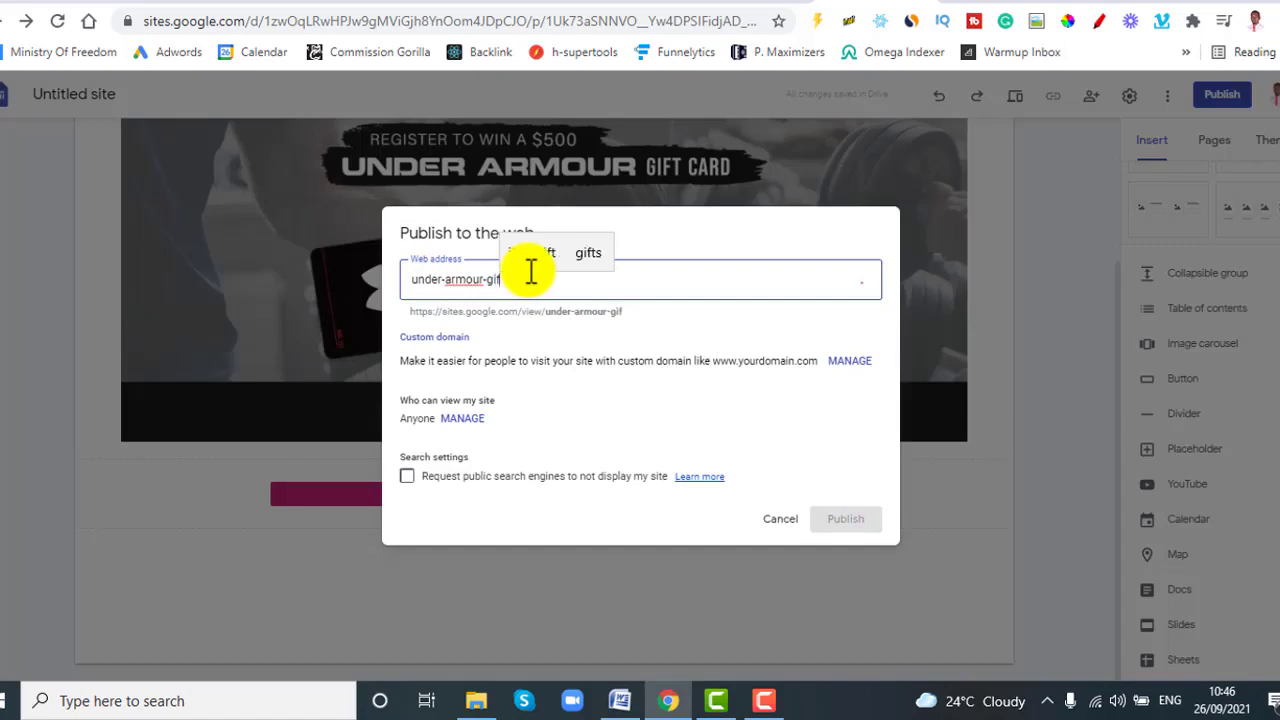
{"action": "type", "text": "tcard"}
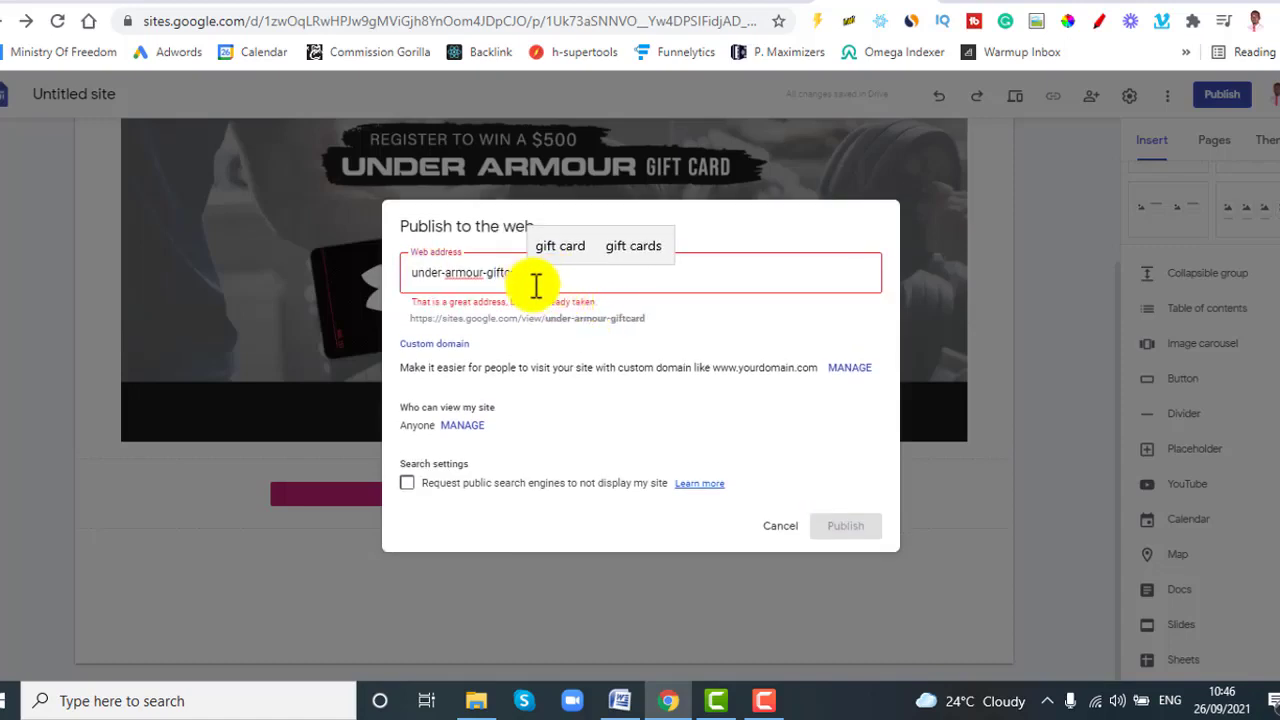
{"action": "type", "text": "s"}
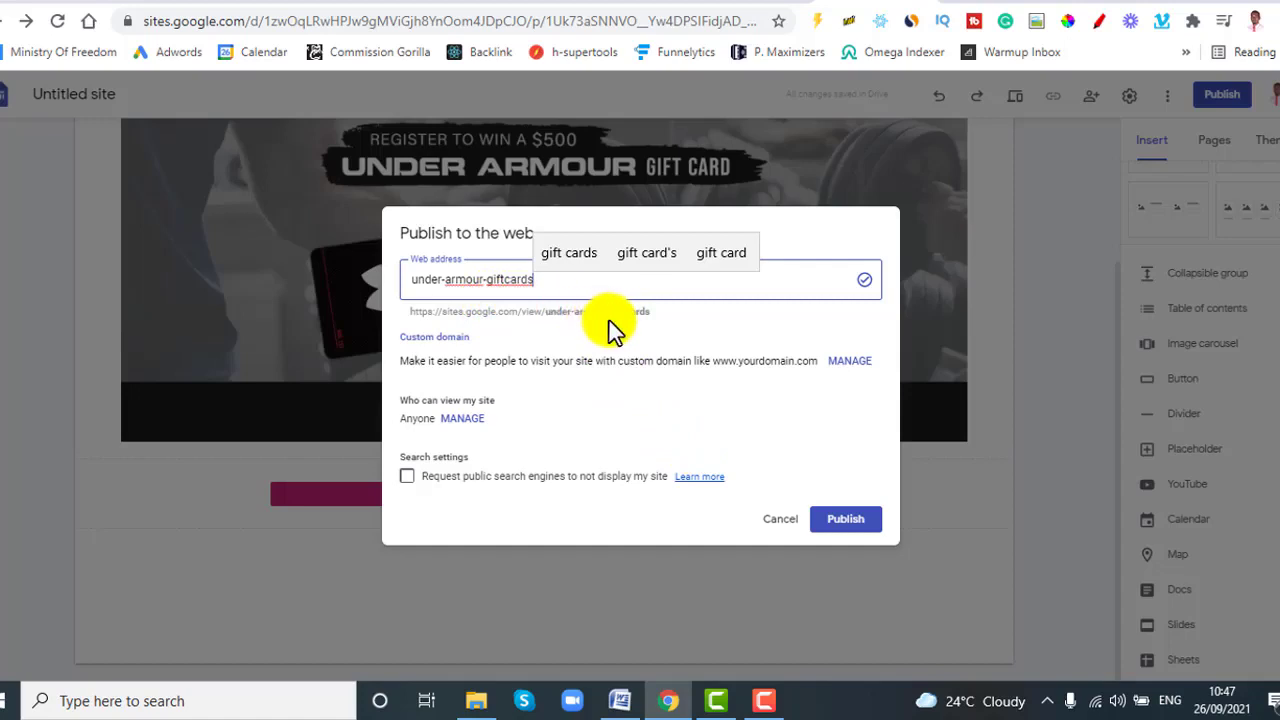
{"action": "left_click", "coordinate": [840, 521]}
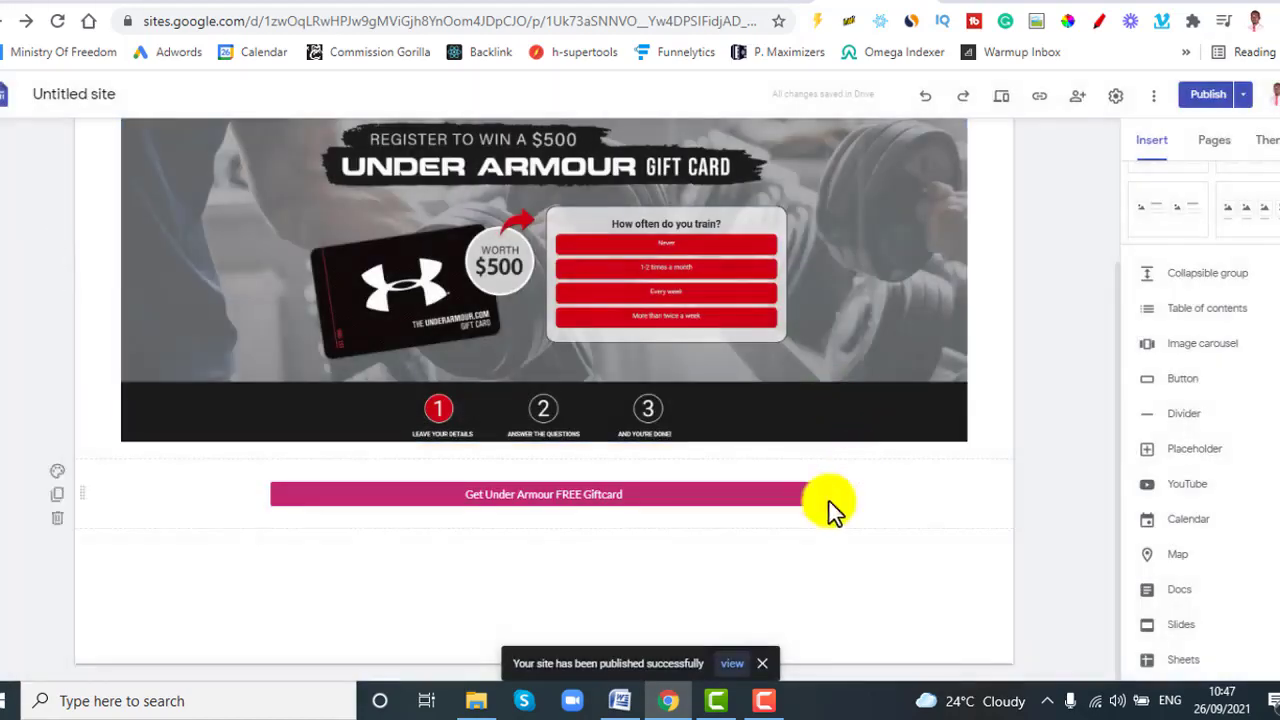
{"action": "left_click", "coordinate": [741, 652]}
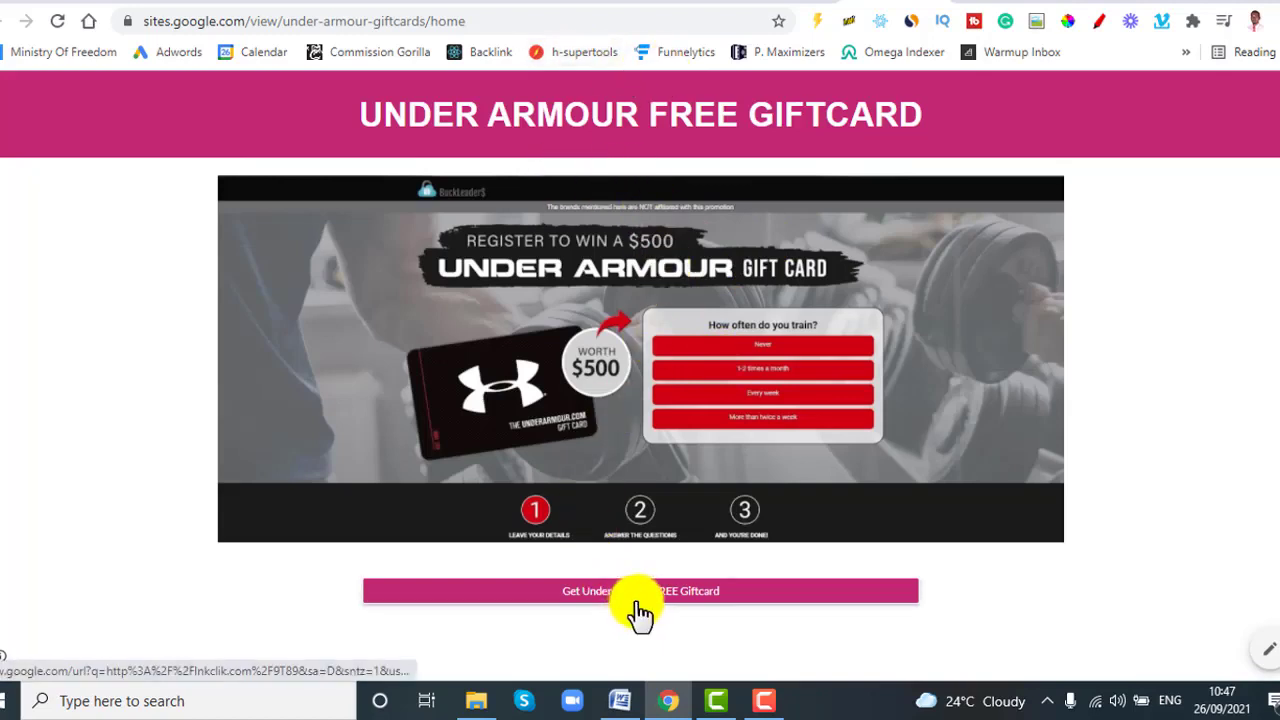
{"action": "left_click", "coordinate": [474, 26]}
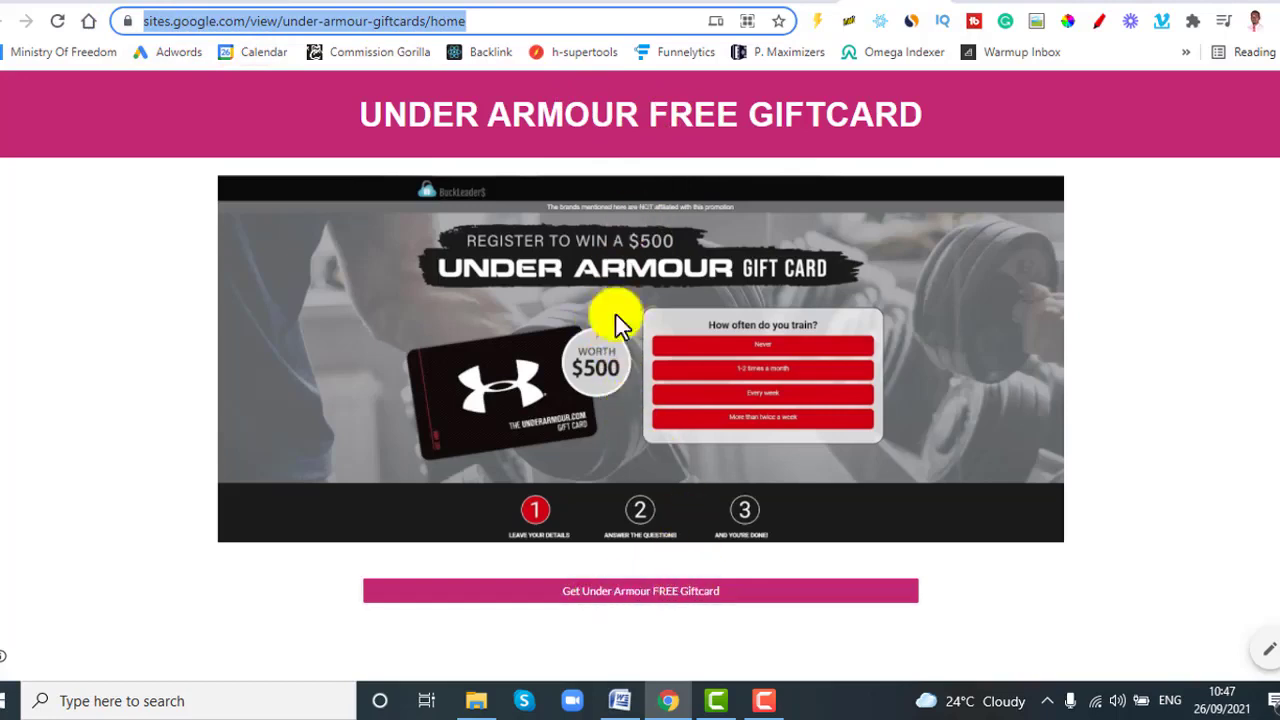
{"action": "left_click", "coordinate": [627, 593]}
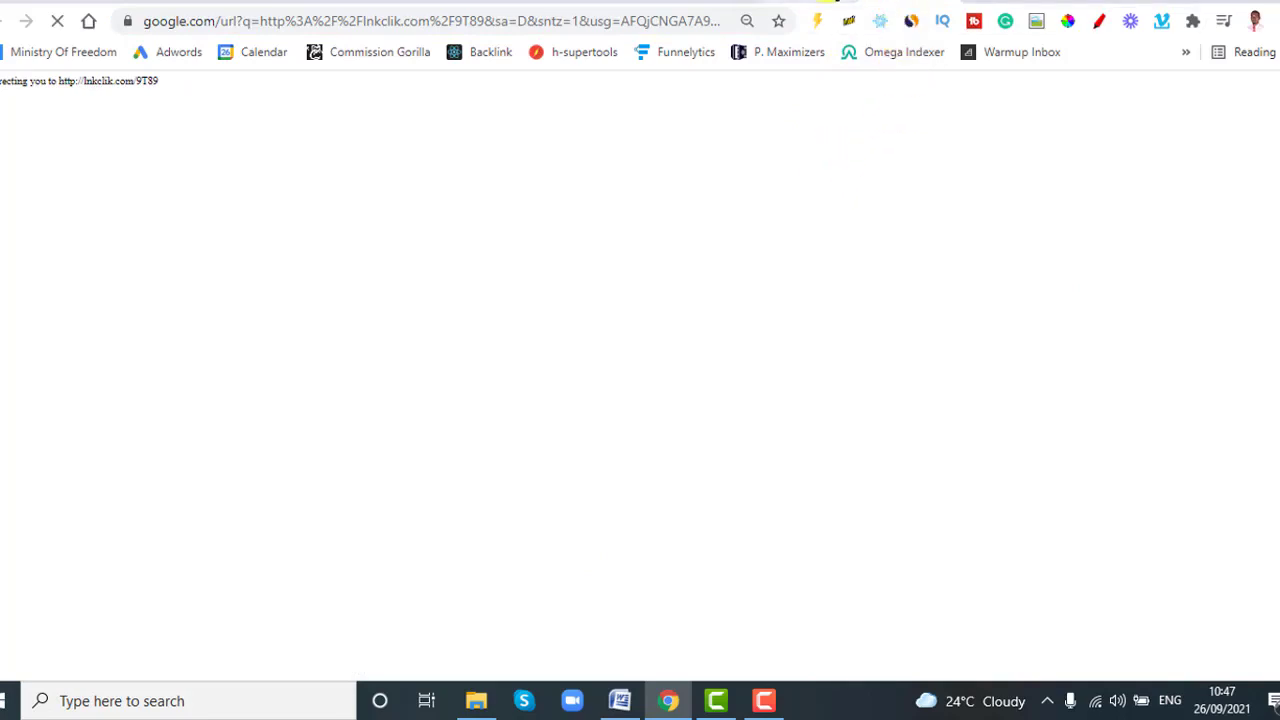
{"action": "left_click", "coordinate": [826, 3]}
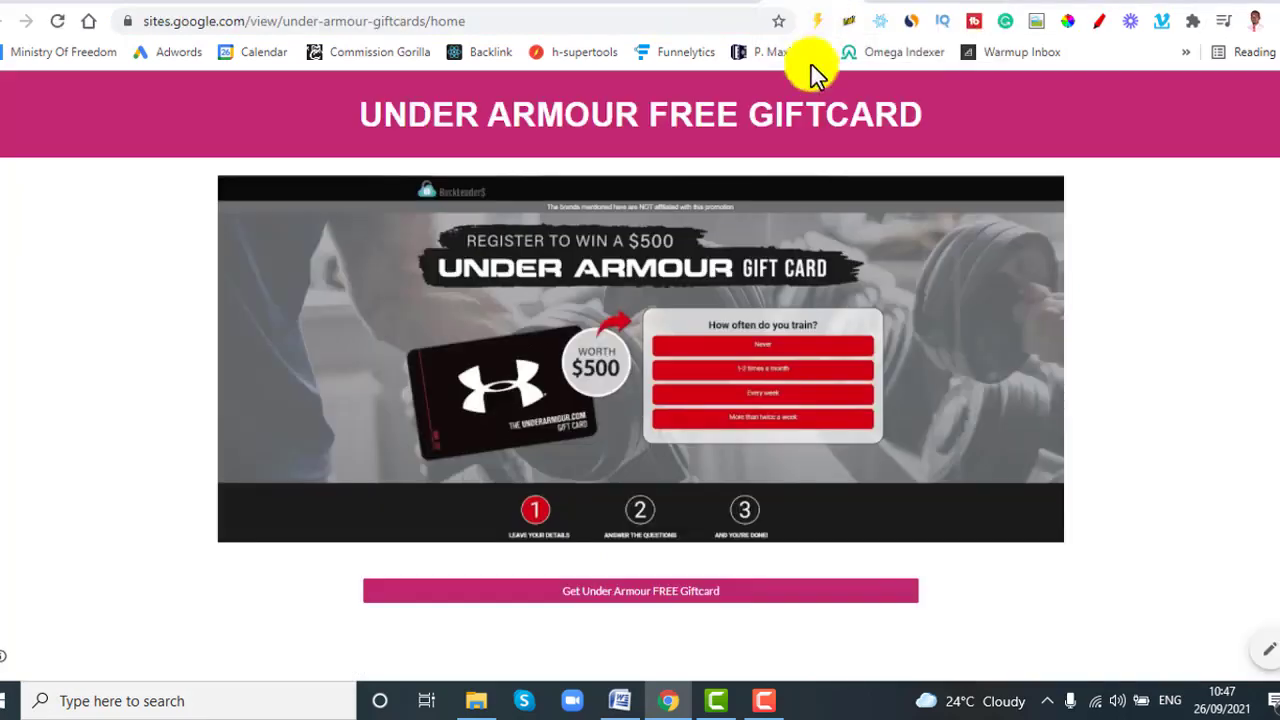
{"action": "left_click", "coordinate": [718, 5]}
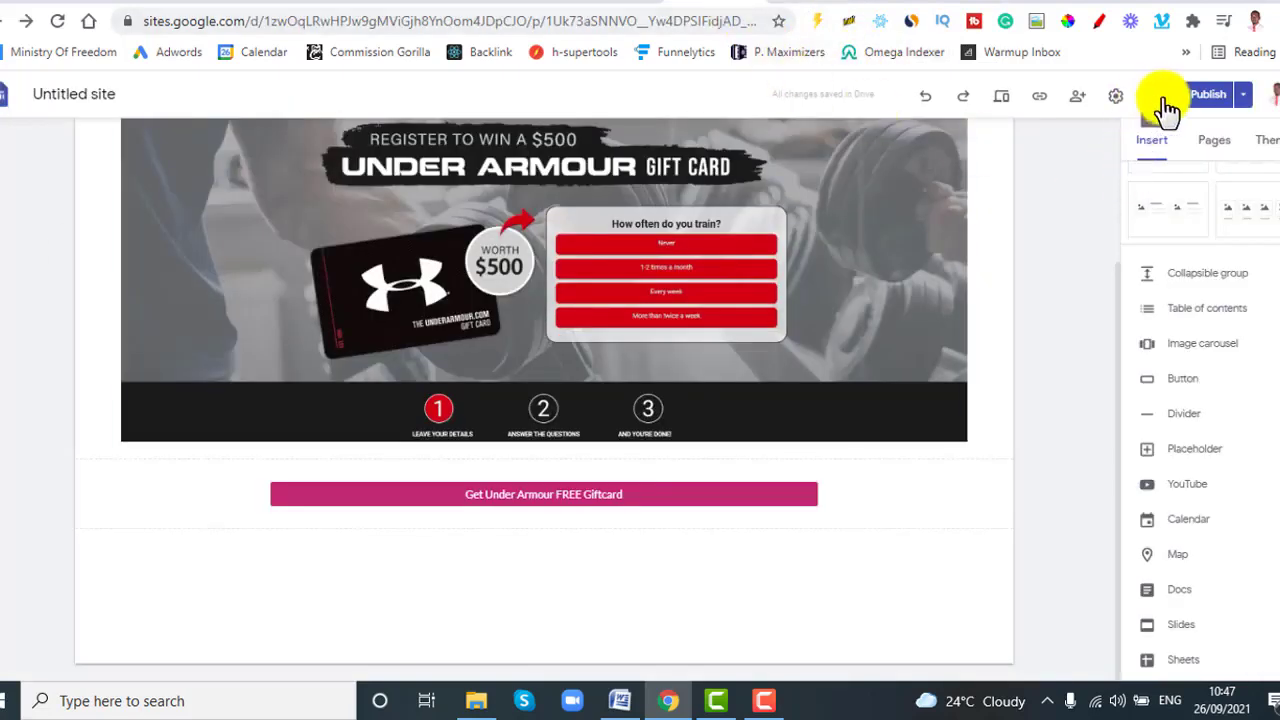
Copy the published site link ending in under-armour-giftcards/home.
{"action": "left_click", "coordinate": [1244, 94]}
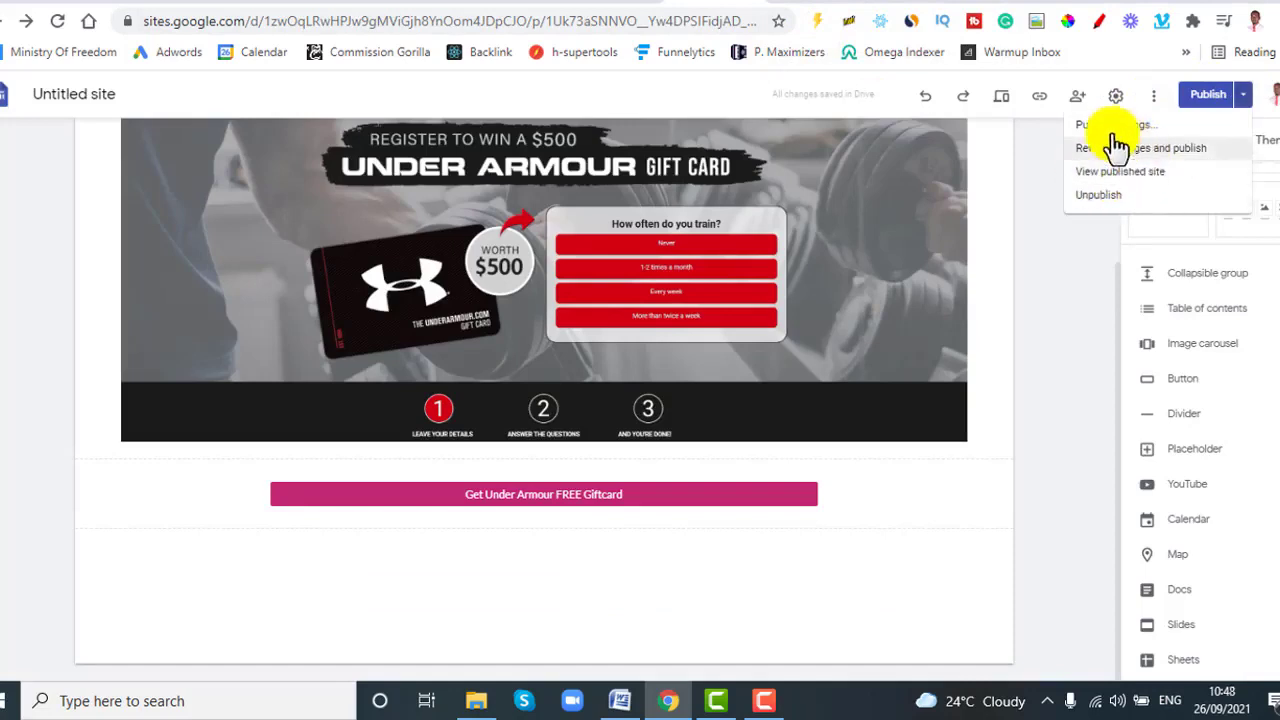
{"action": "left_click", "coordinate": [1040, 110]}
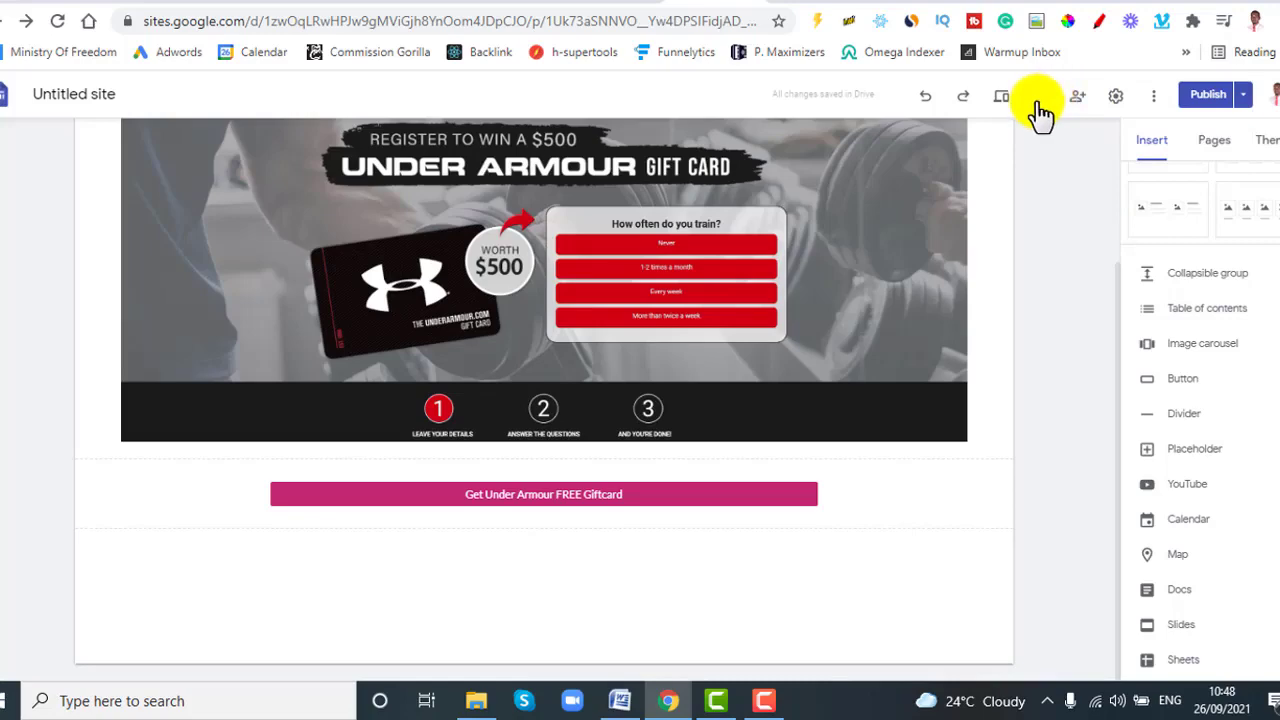
{"action": "left_click", "coordinate": [1042, 110]}
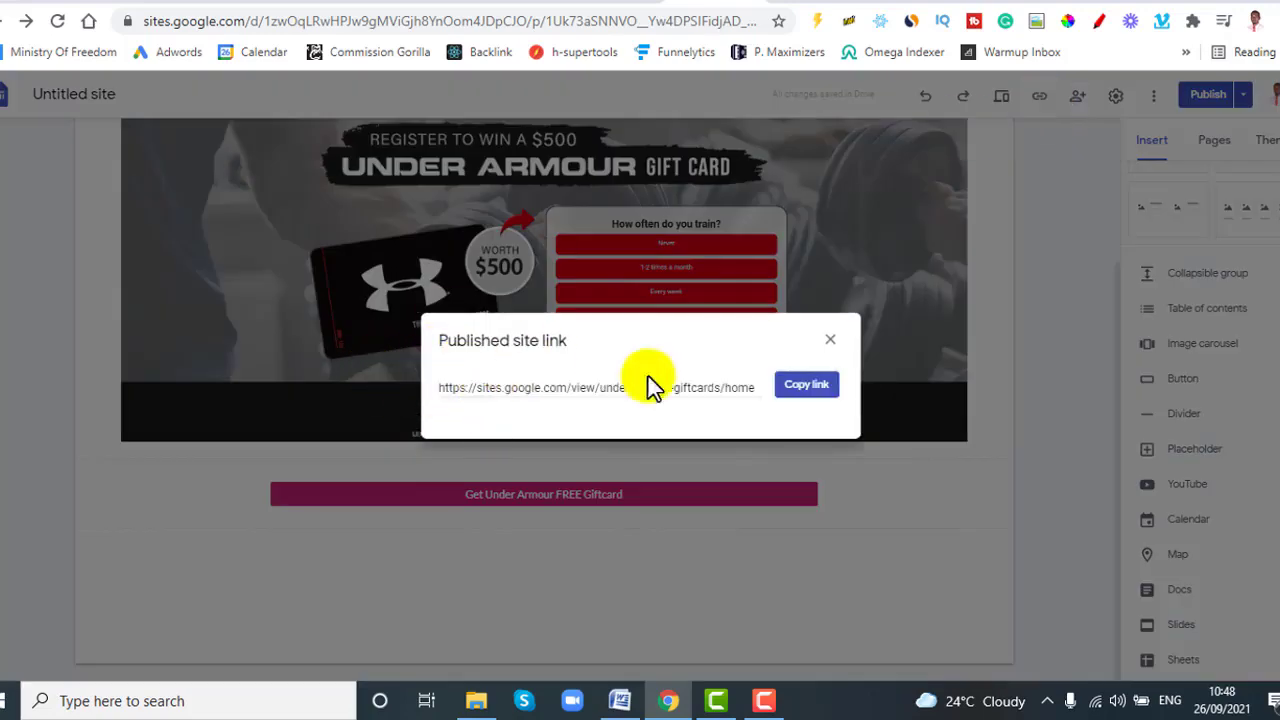
{"action": "left_click", "coordinate": [800, 390]}
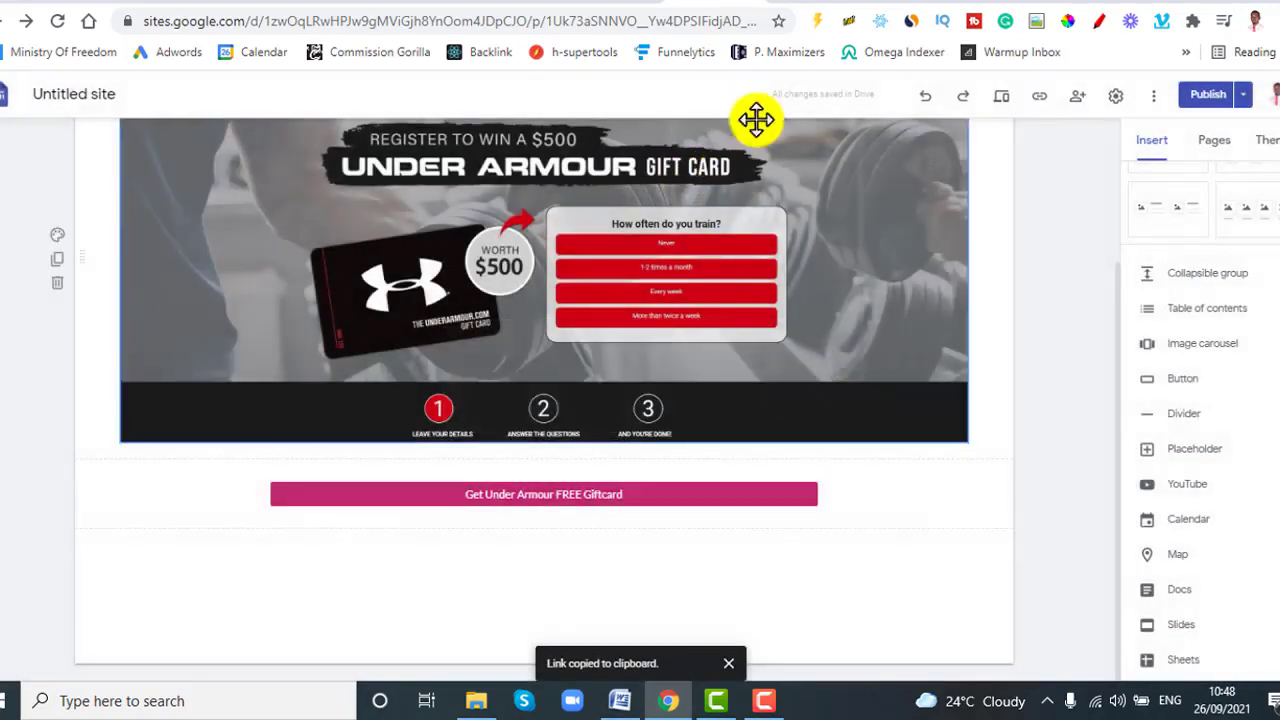